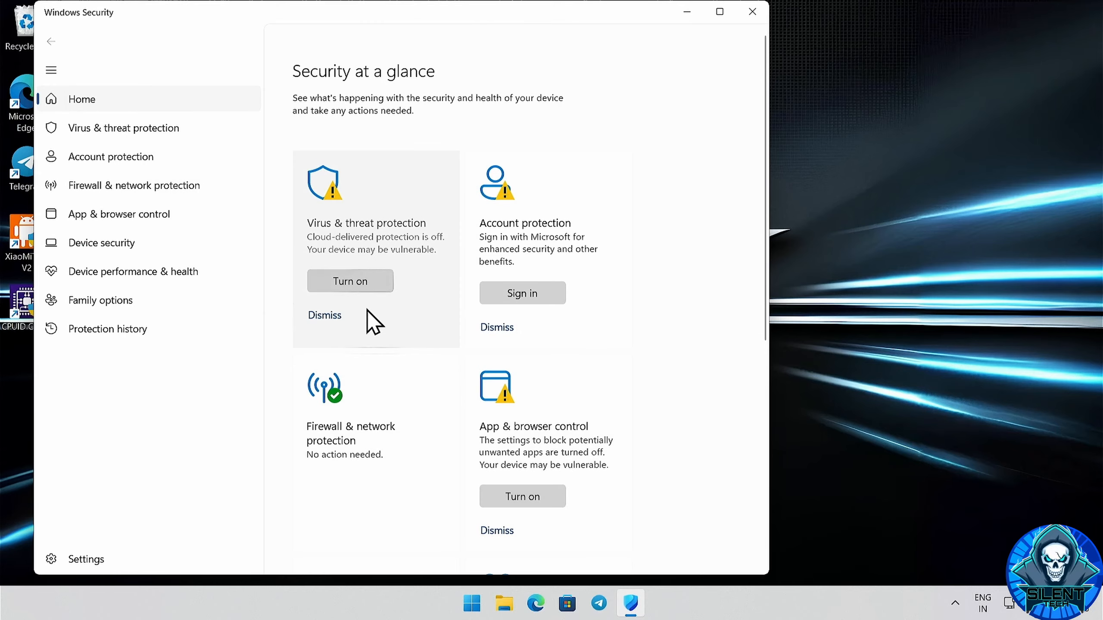
# Step: Open the Core isolation details from the Device security section of Windows Security
pyautogui.click(152, 242)
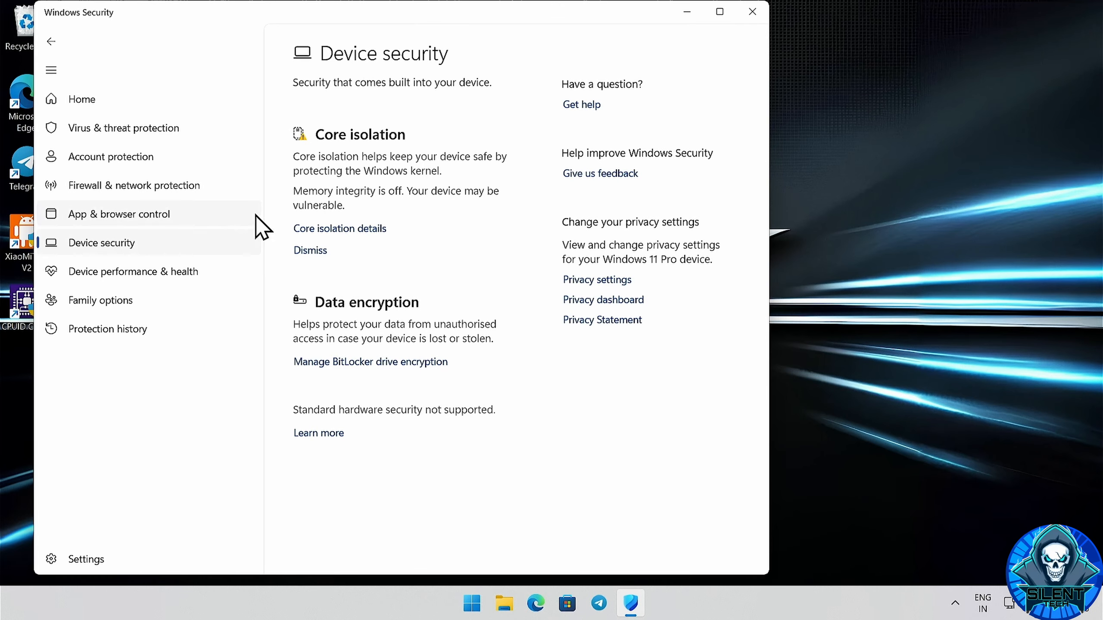
pyautogui.click(322, 226)
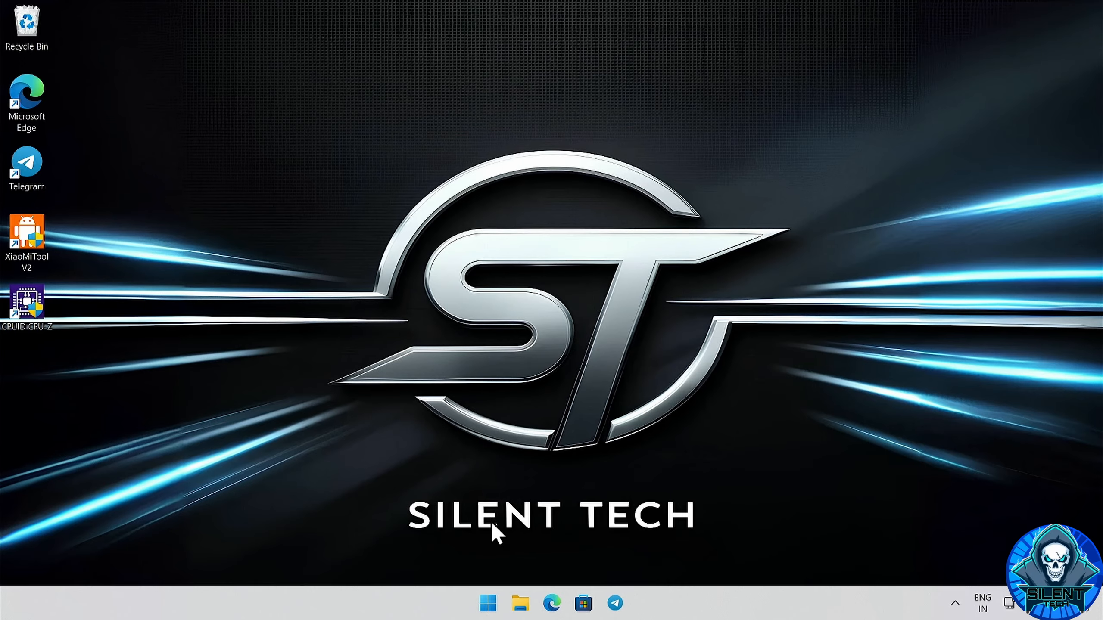
# Step: Switch to Microsoft Edge, search the web for "kali linux", and open Kali's Get Kali download page from the results
pyautogui.click(553, 602)
pyautogui.write('kali lin')
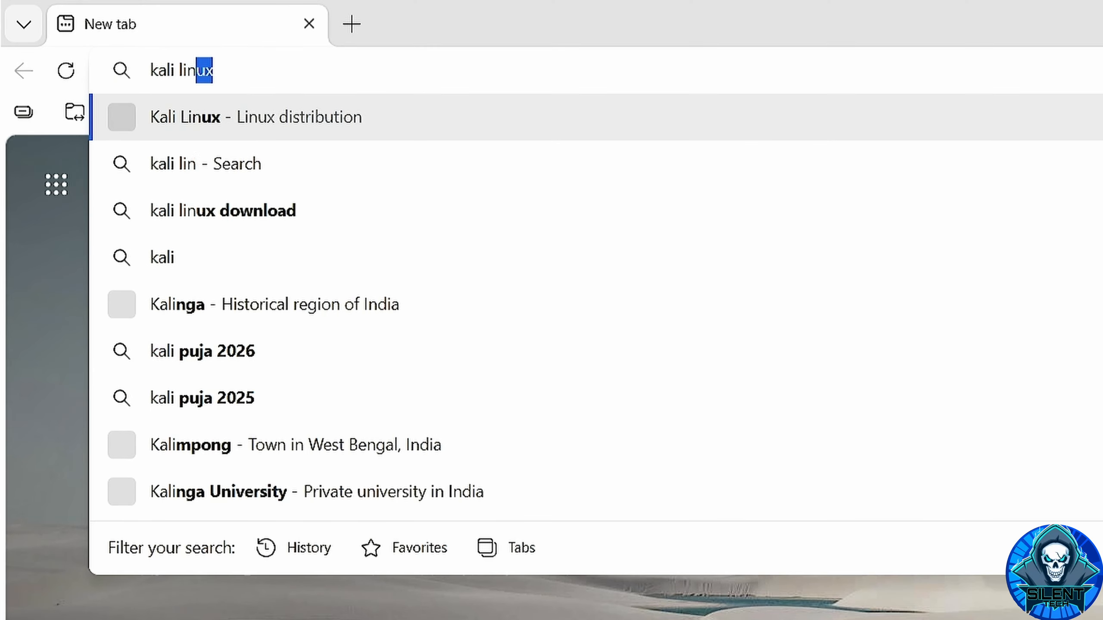
pyautogui.press('Return')
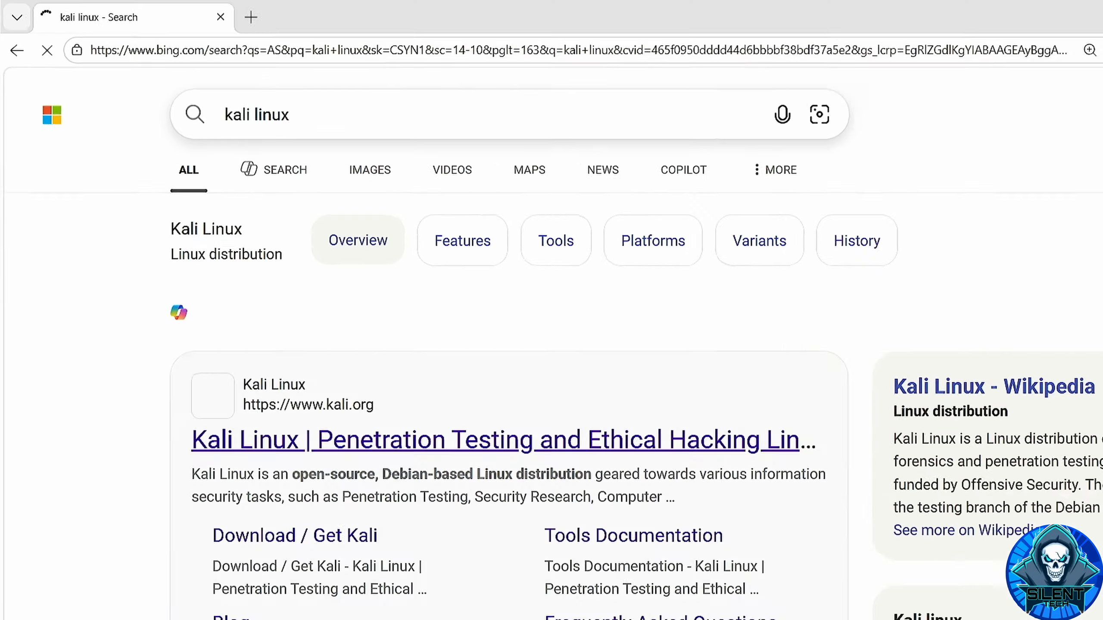
pyautogui.click(661, 615)
pyautogui.click(583, 437)
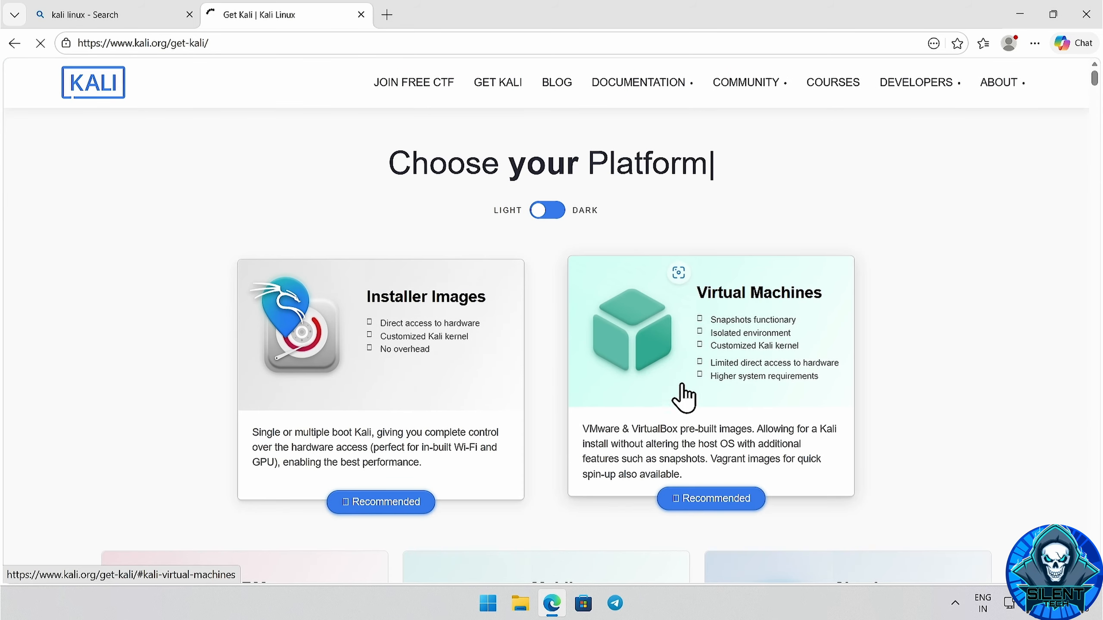
# Step: Go to Installer Images and download the recommended x86_64 Installer ISO, kali-linux-2026.1-installer-amd64.iso
pyautogui.scroll(-3, 475, 461)
pyautogui.click(373, 358)
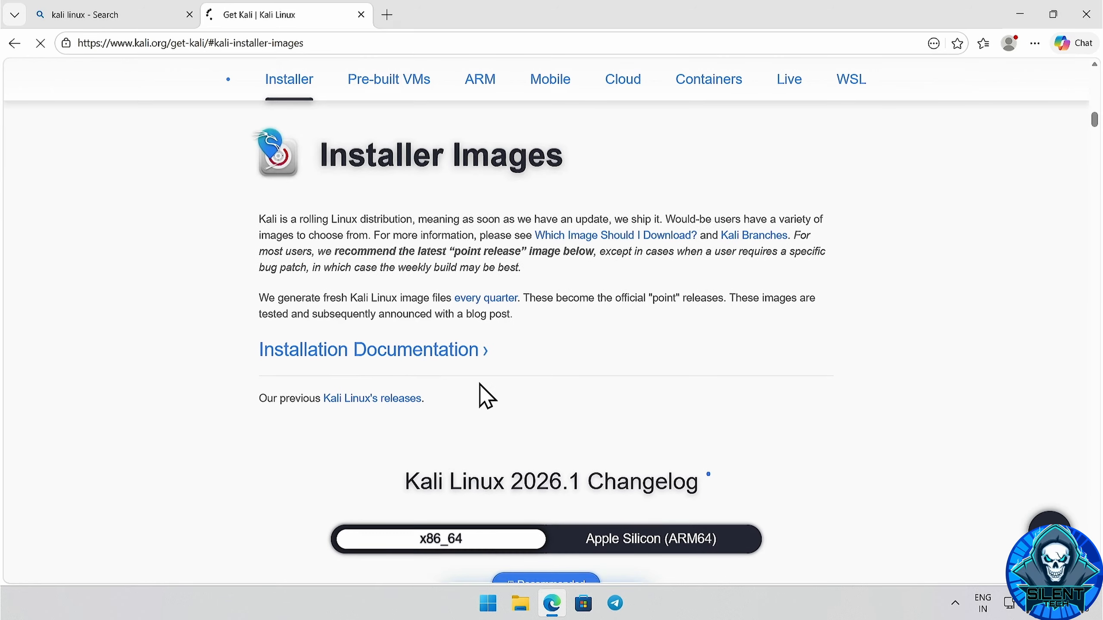
pyautogui.scroll(-10, 479, 384)
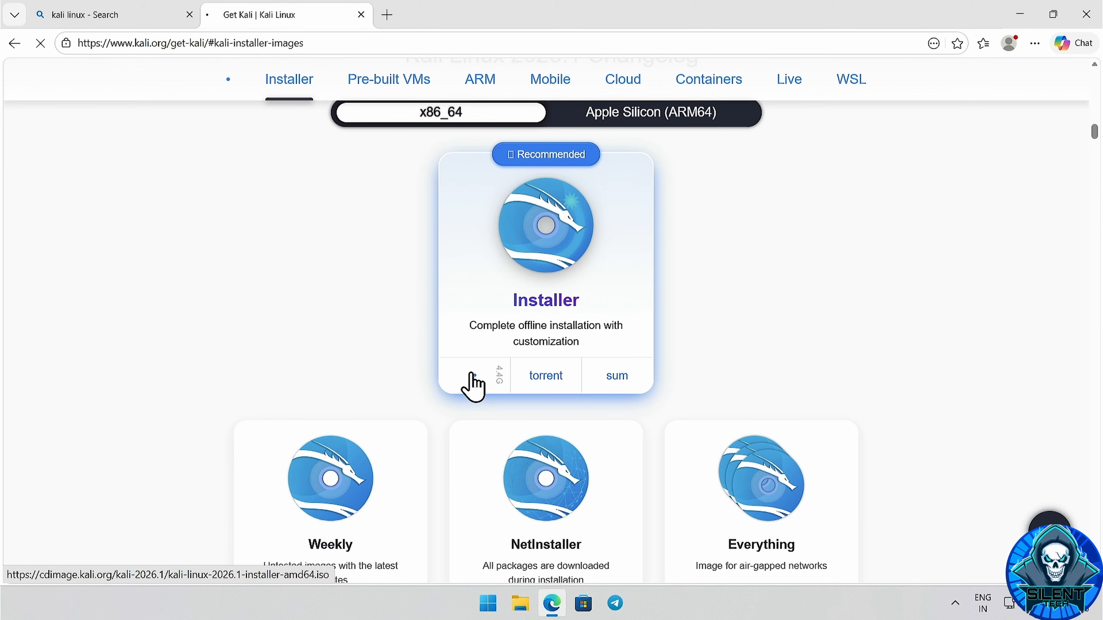
pyautogui.click(471, 374)
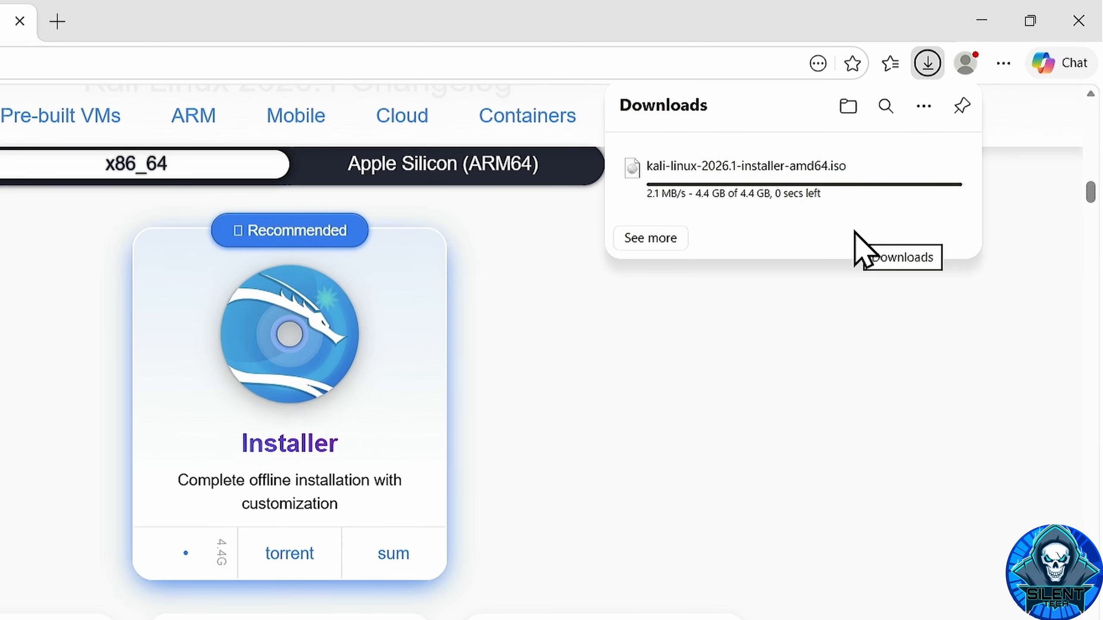
# Step: Search the web for "vmware workstation pro download" and open VMware's Fusion and Workstation result
pyautogui.click(528, 65)
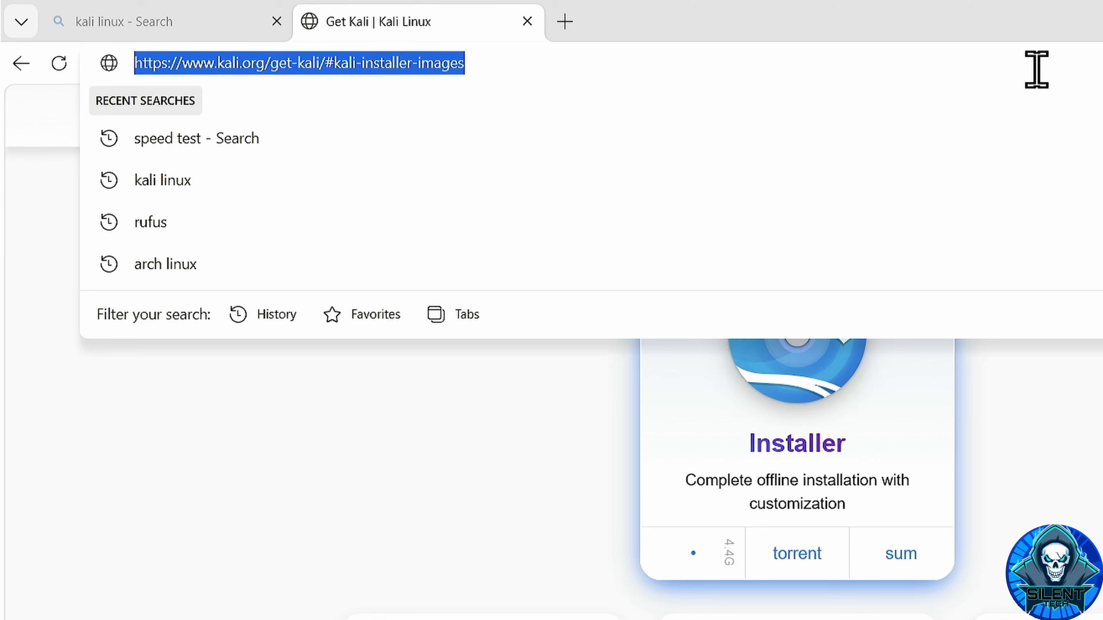
pyautogui.write('vmware workstation pro download')
pyautogui.press('Return')
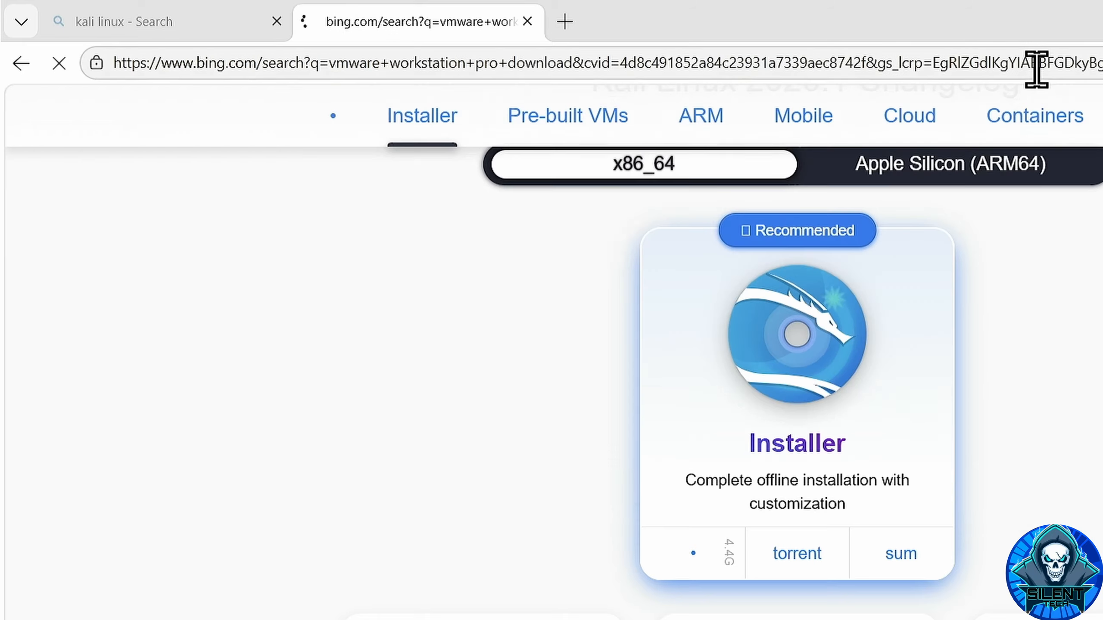
pyautogui.scroll(-7, 474, 402)
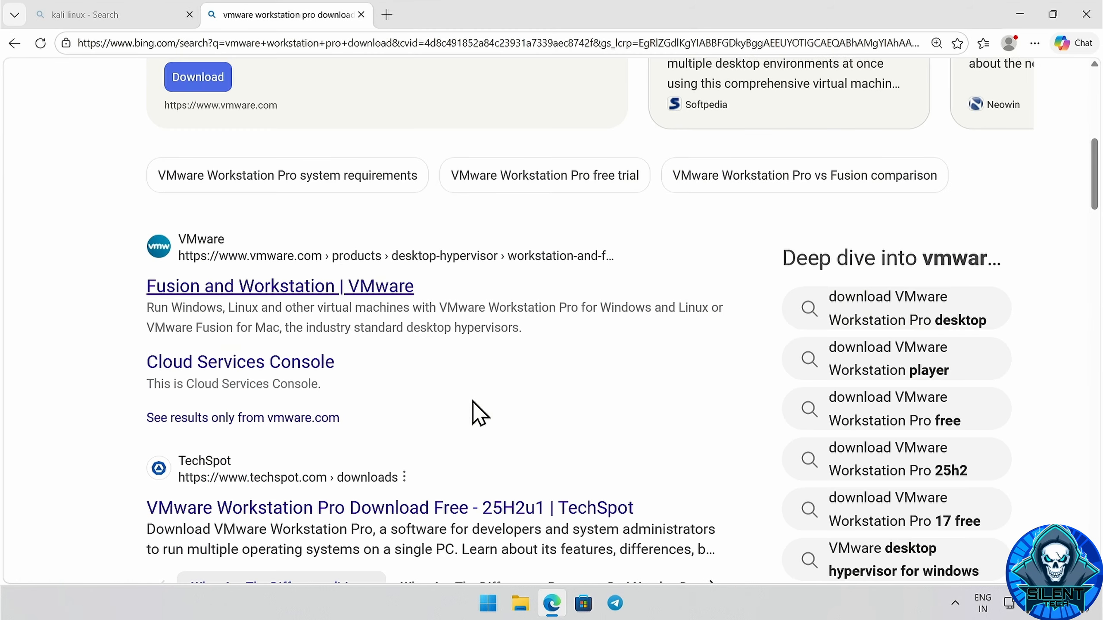
pyautogui.click(307, 288)
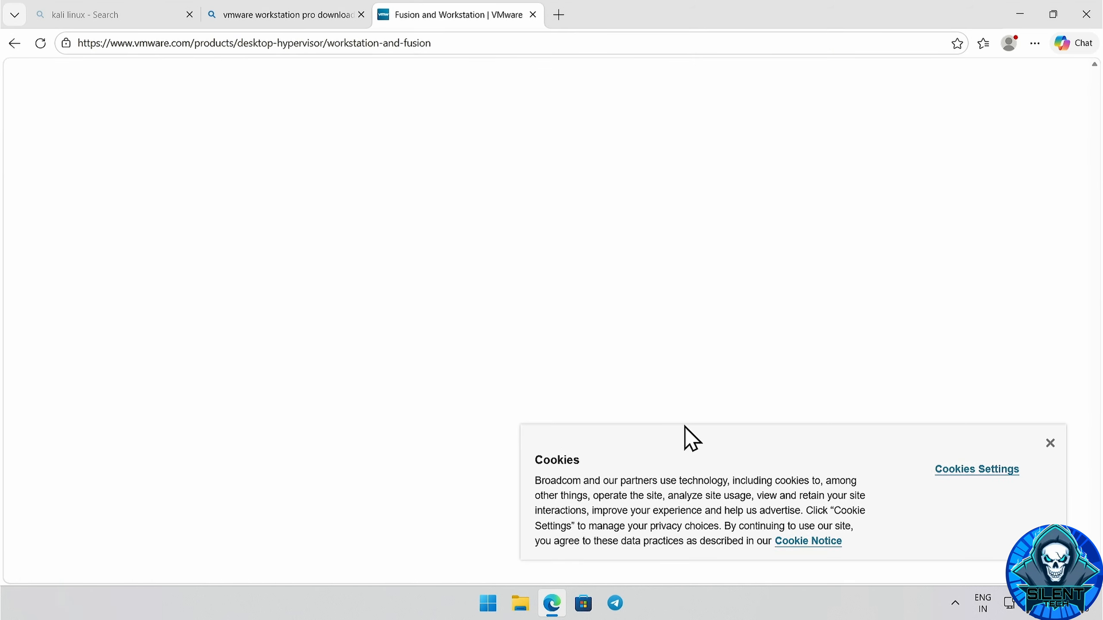
# Step: Follow VMware's download link to the Broadcom sign-in page and open the new account registration form
pyautogui.click(192, 337)
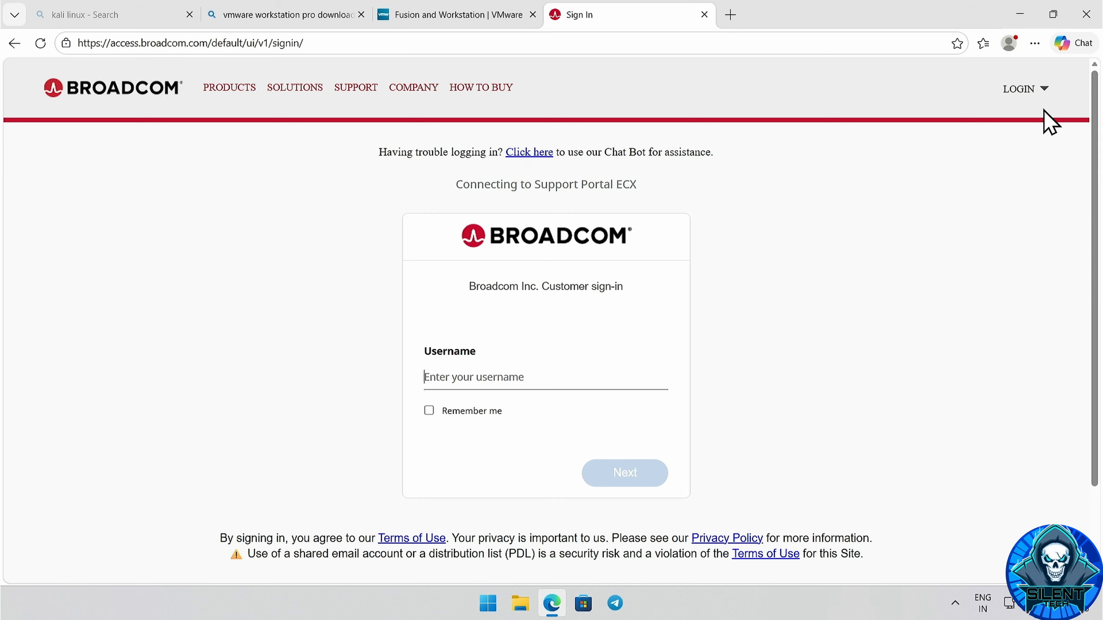
pyautogui.click(1044, 91)
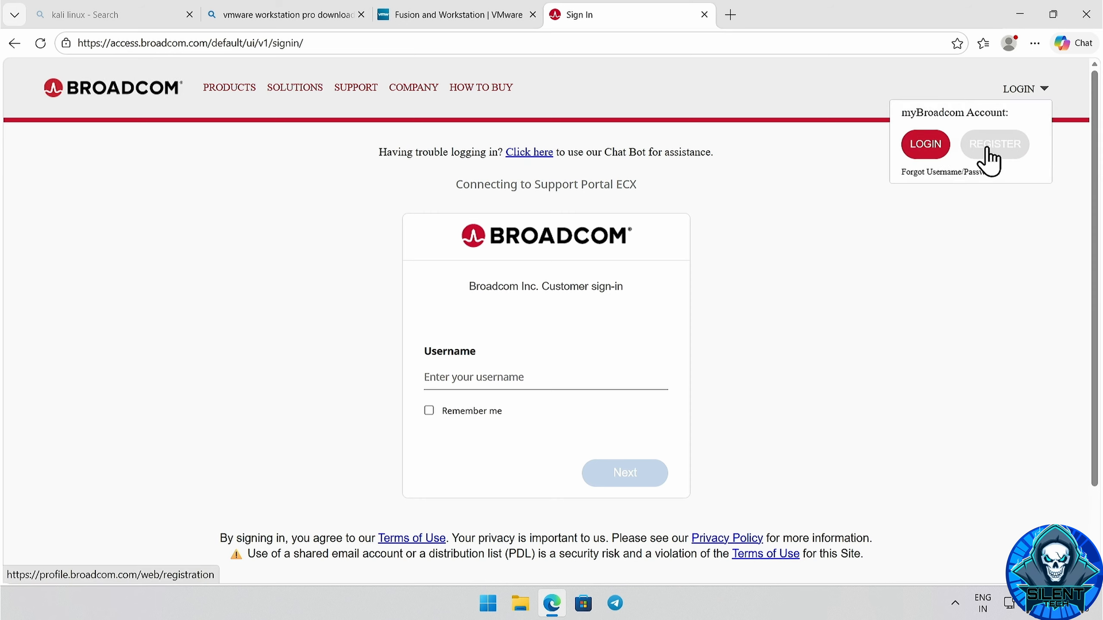
pyautogui.click(987, 150)
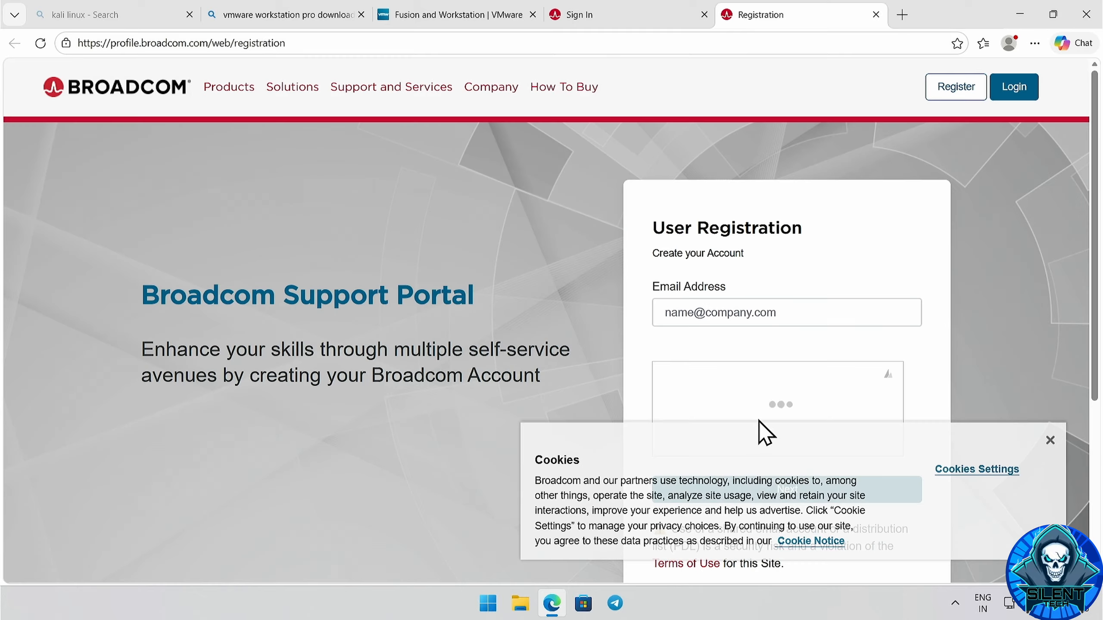
# Step: Dismiss the cookie notice, enter the account's e-mail address and the captcha text, and submit the first registration form
pyautogui.click(1050, 441)
pyautogui.click(834, 311)
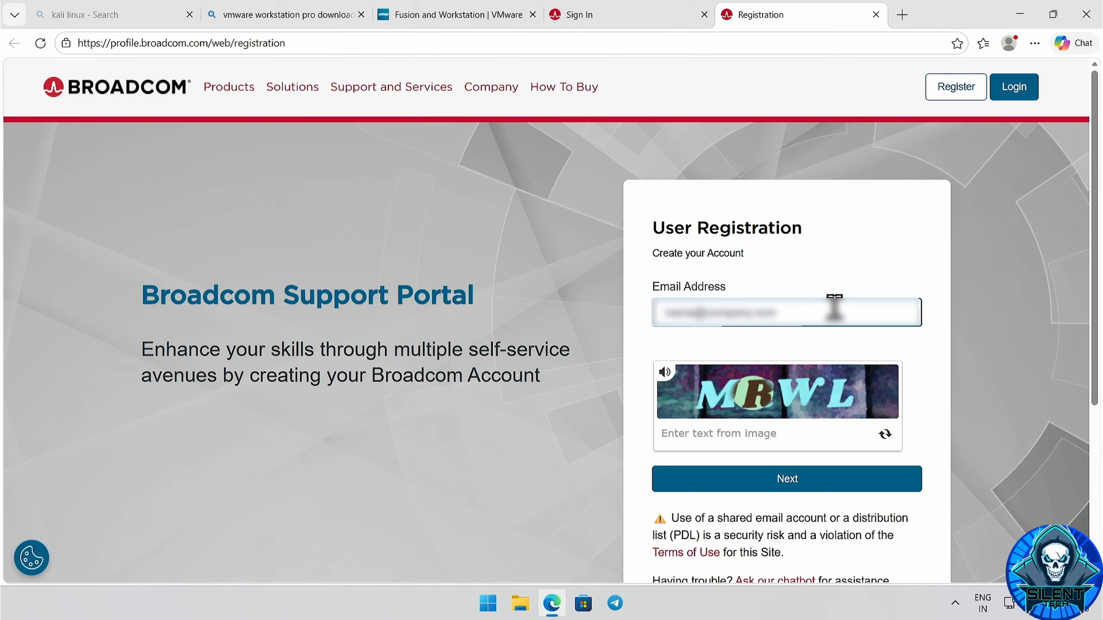
pyautogui.write('...')
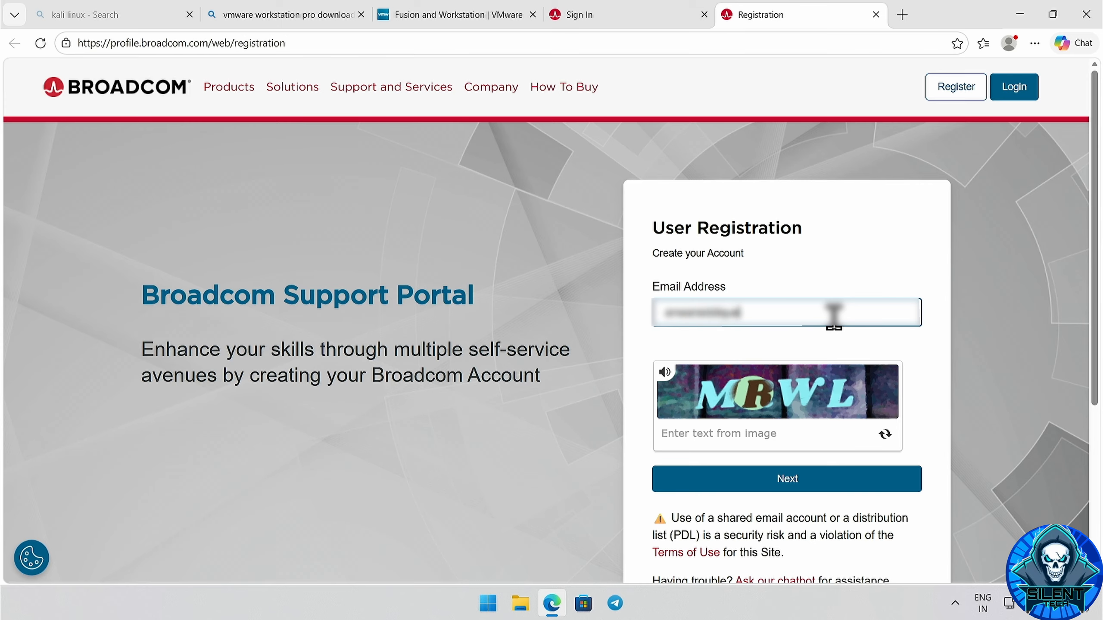
pyautogui.click(766, 433)
pyautogui.write('MRWL')
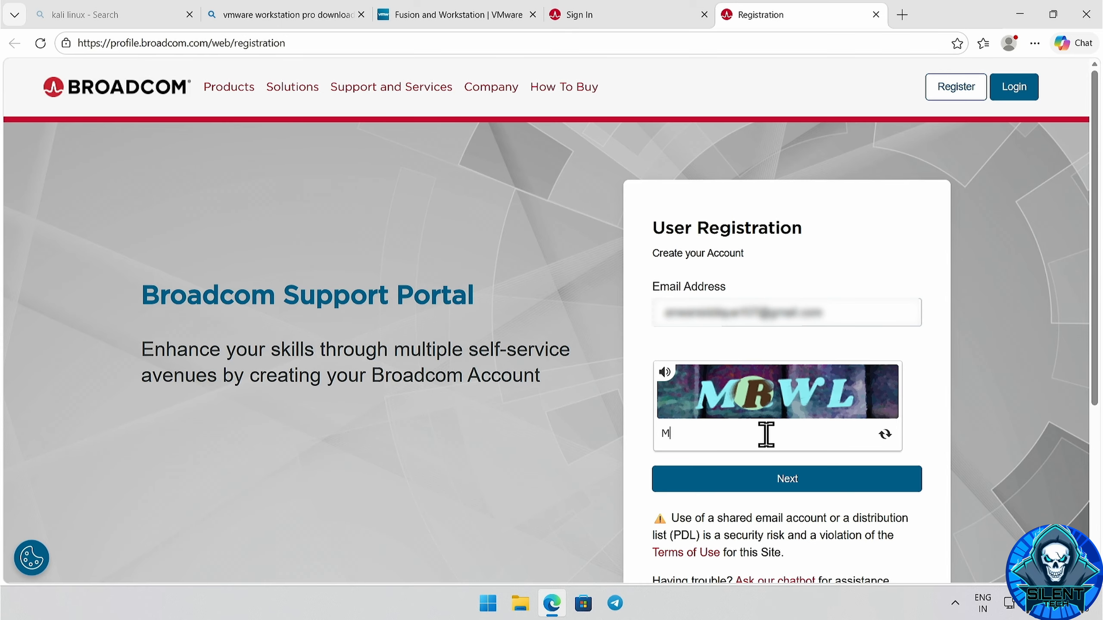
pyautogui.click(786, 489)
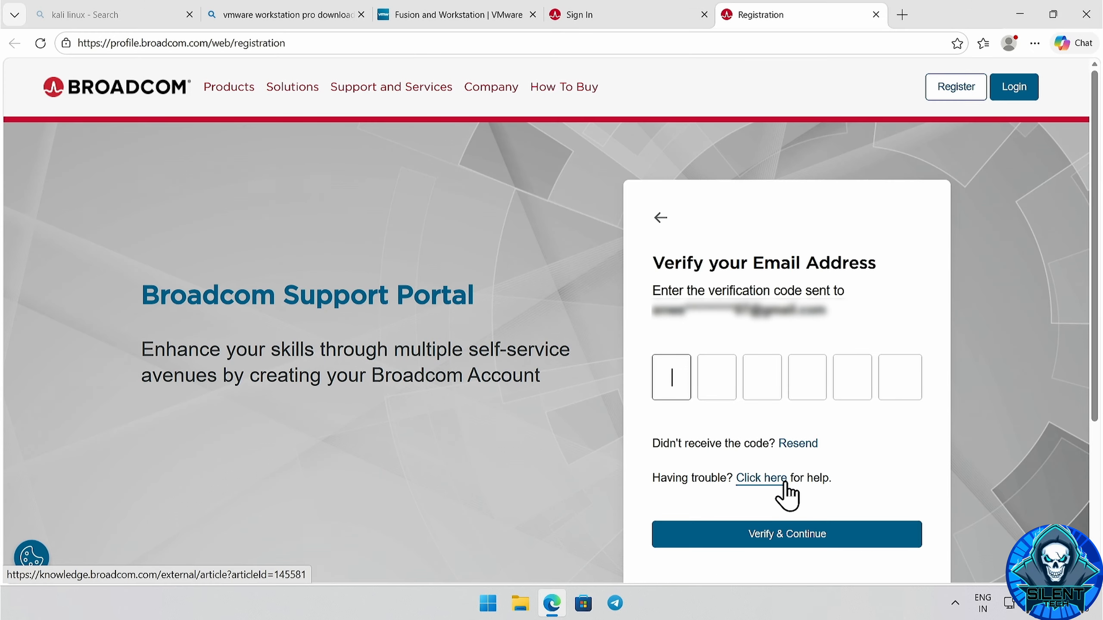
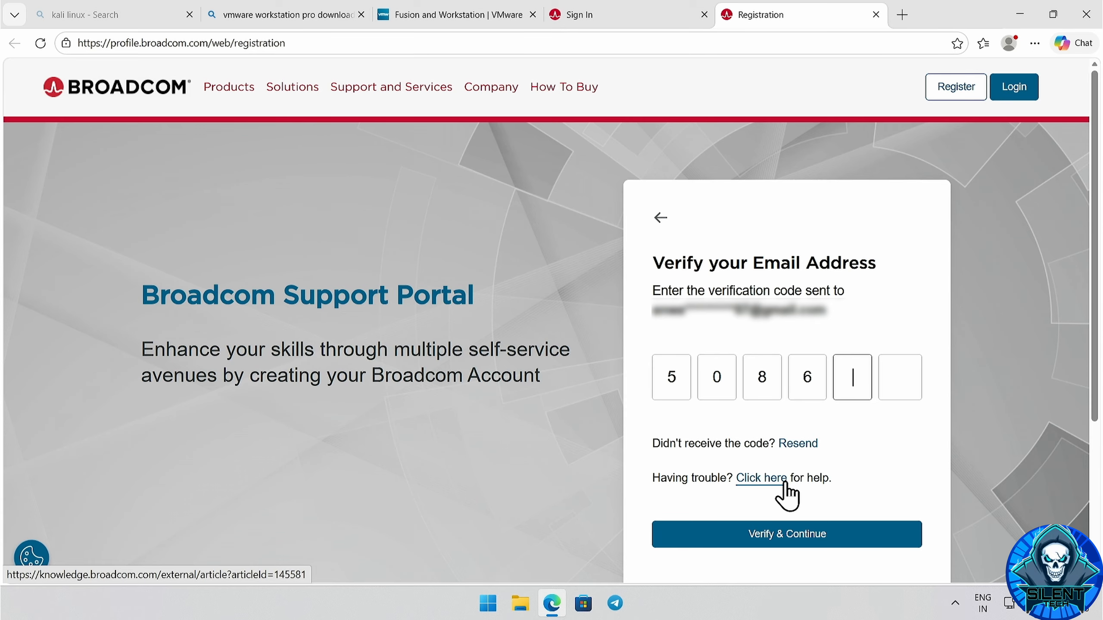
# Step: Enter the six-digit e-mail verification code and verify it to continue the registration
pyautogui.click(794, 534)
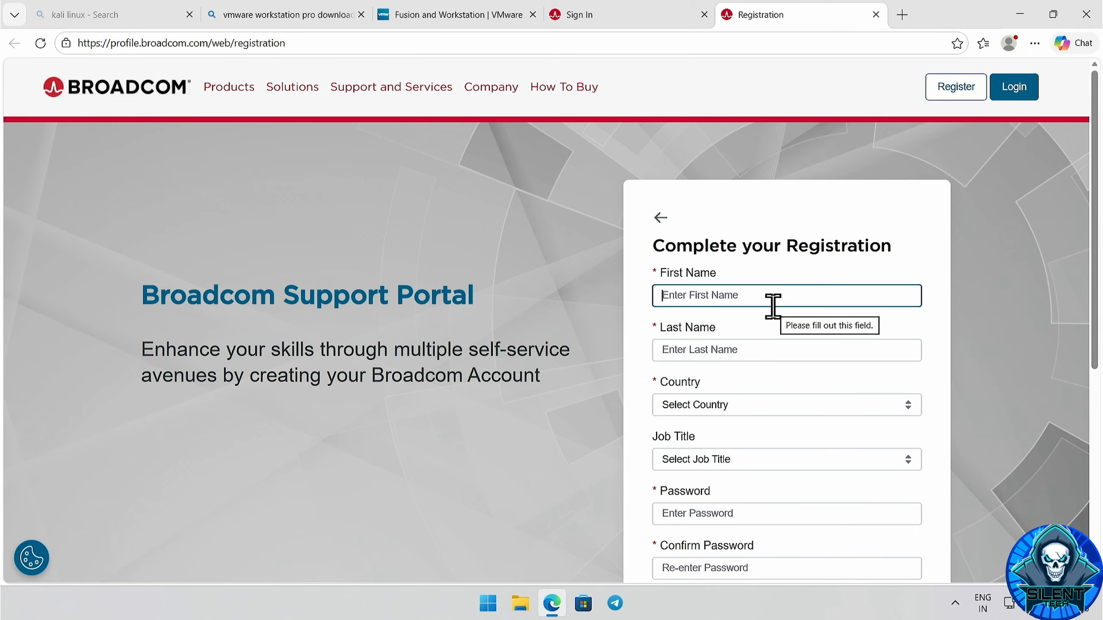
# Step: Fill in the first and last name, and set the country to India and the job title to Other
pyautogui.click(773, 306)
pyautogui.click(761, 357)
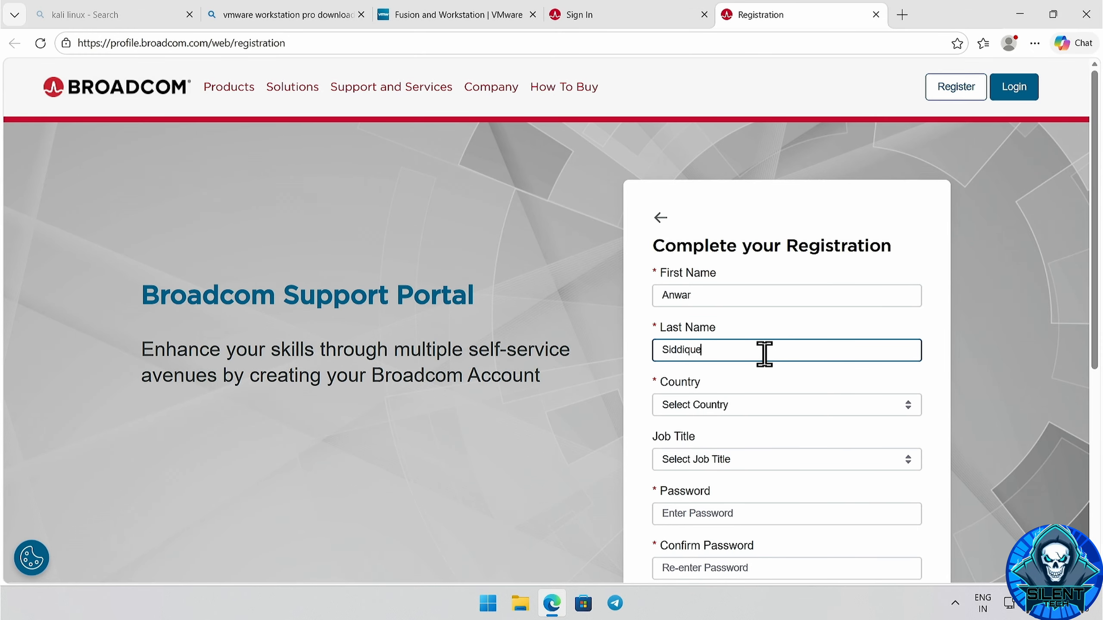
pyautogui.click(768, 406)
pyautogui.press('i')
pyautogui.press('n')
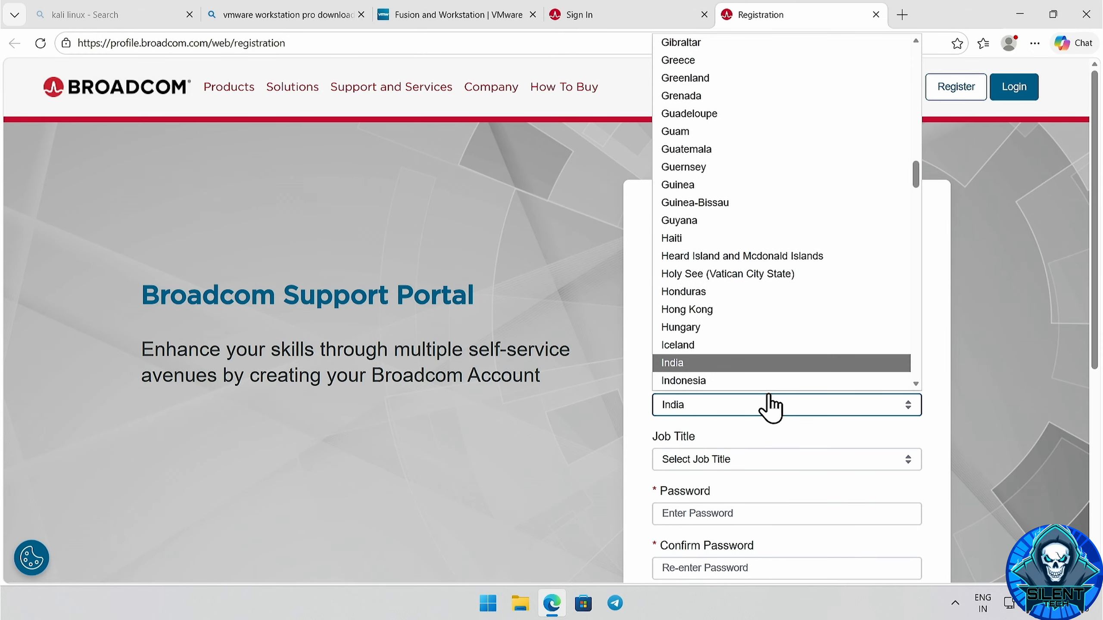
pyautogui.press('Return')
pyautogui.click(778, 454)
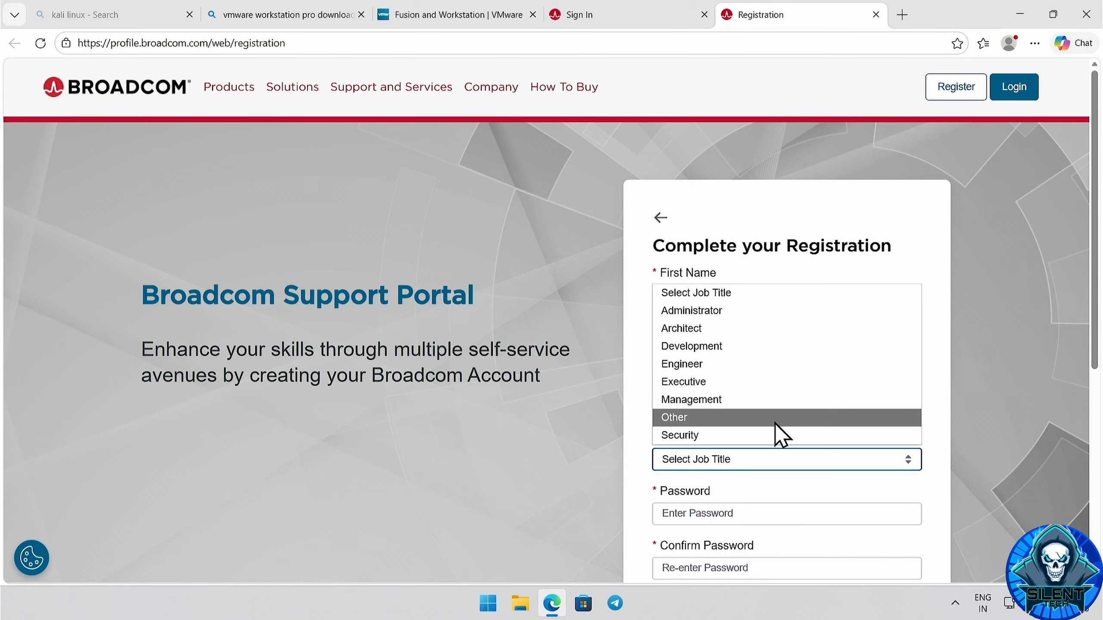
pyautogui.click(774, 422)
# Step: Enter and confirm the account password, accept the Terms of Use, and create the Broadcom account
pyautogui.scroll(-3, 790, 454)
pyautogui.click(825, 365)
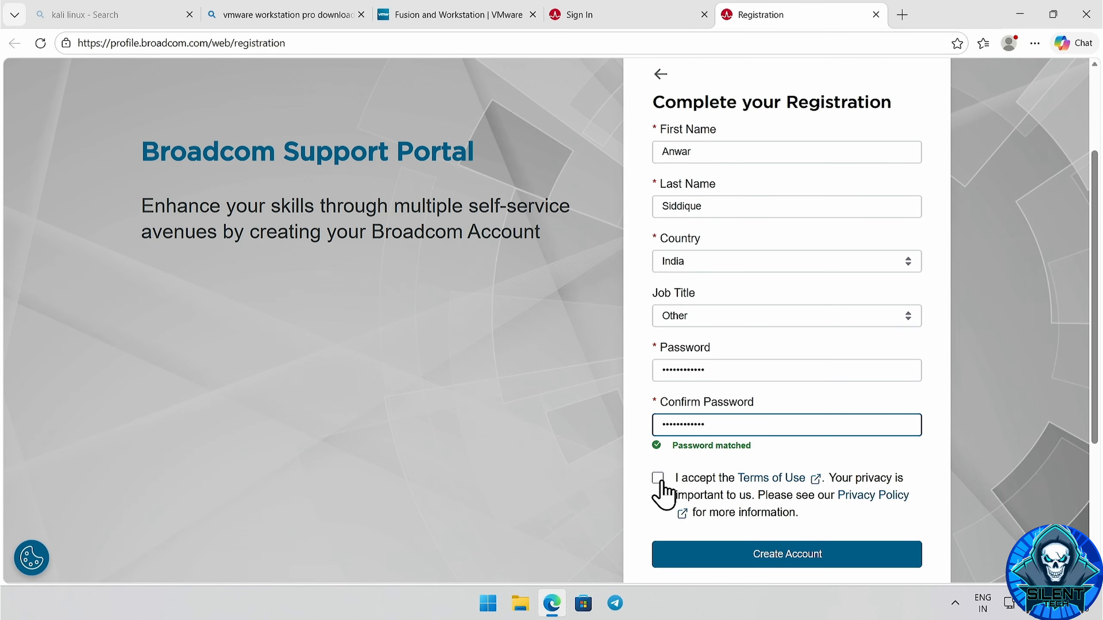
pyautogui.click(658, 478)
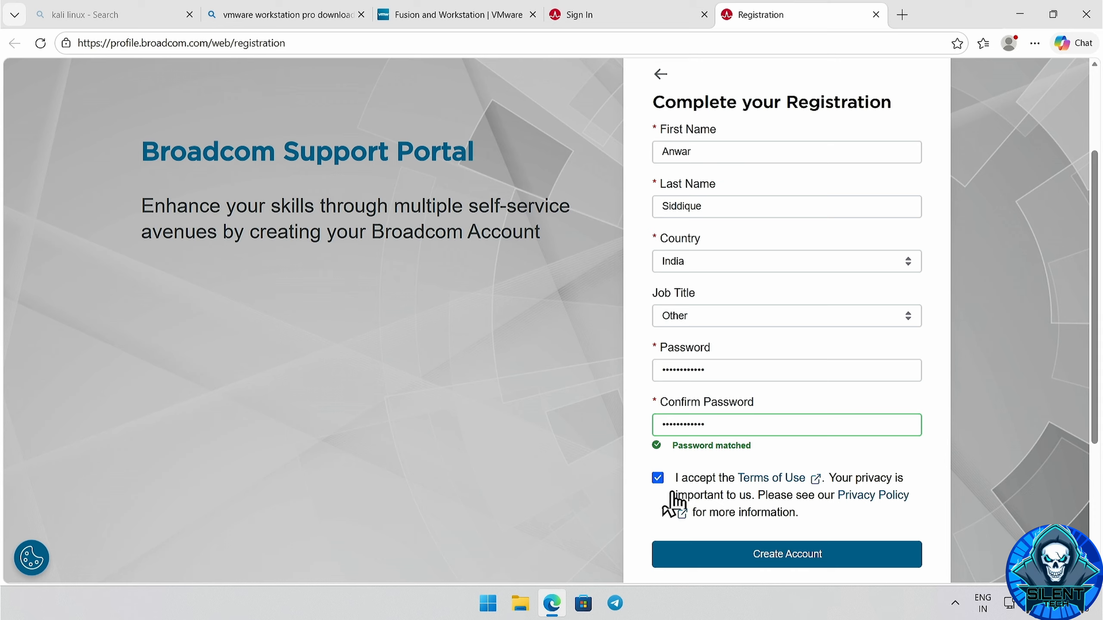
pyautogui.click(816, 563)
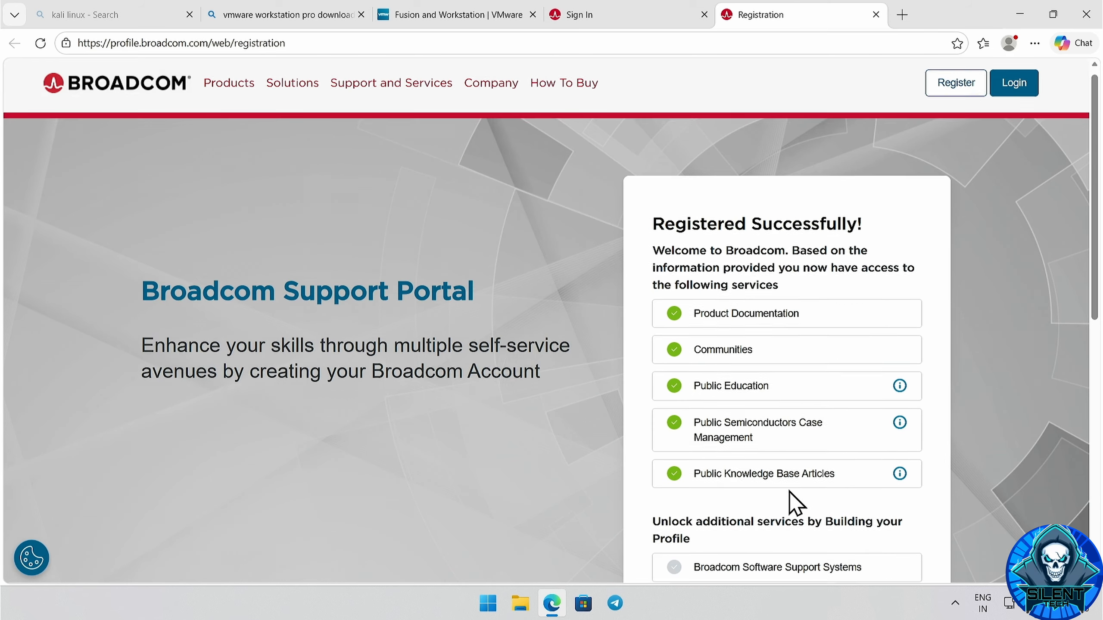
# Step: Close the two Broadcom tabs and start the download again from VMware's Fusion and Workstation page
pyautogui.scroll(-5, 812, 505)
pyautogui.scroll(-3, 788, 502)
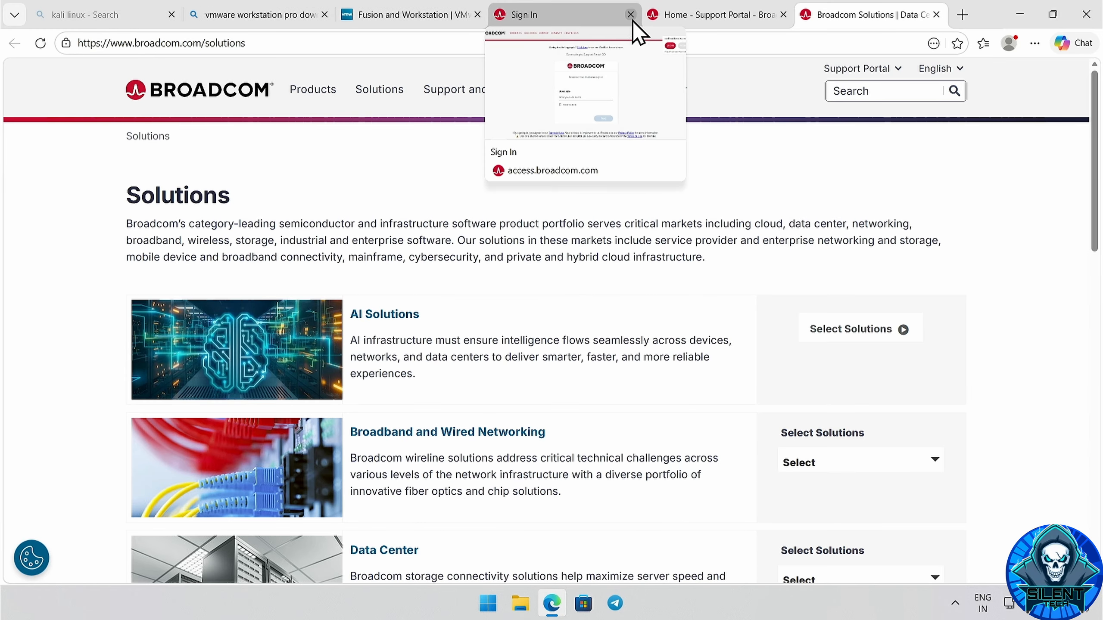
pyautogui.click(631, 18)
pyautogui.click(631, 17)
pyautogui.click(631, 17)
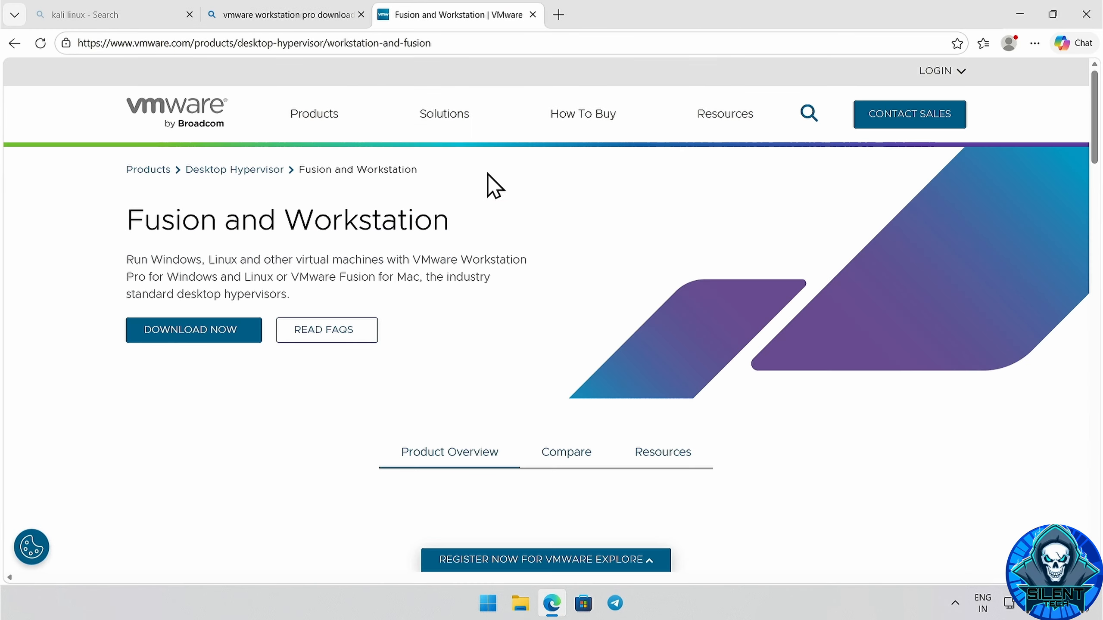
pyautogui.click(238, 331)
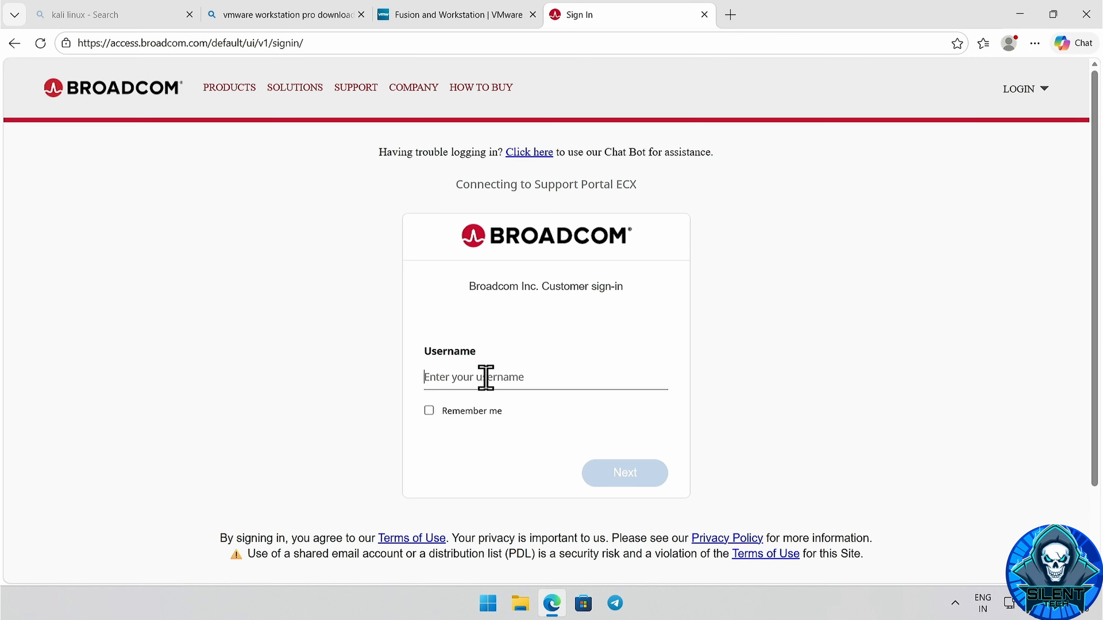
# Step: Sign in to the Broadcom portal with Remember me enabled, using the account's username and password
pyautogui.click(434, 411)
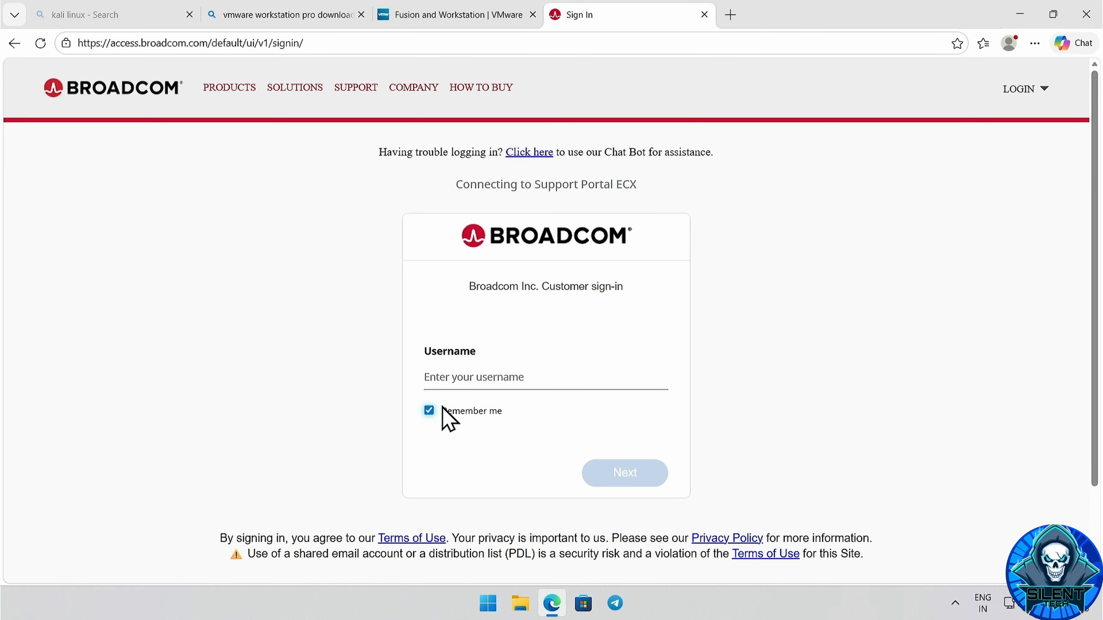
pyautogui.click(469, 384)
pyautogui.write('...')
pyautogui.press('Return')
pyautogui.write('...')
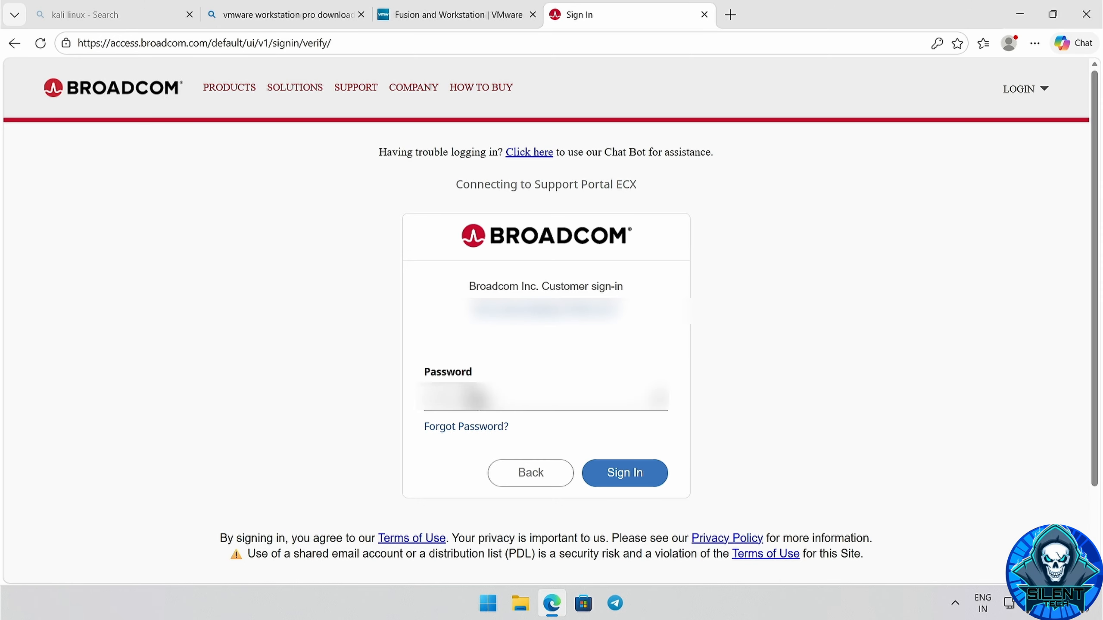
pyautogui.press('Return')
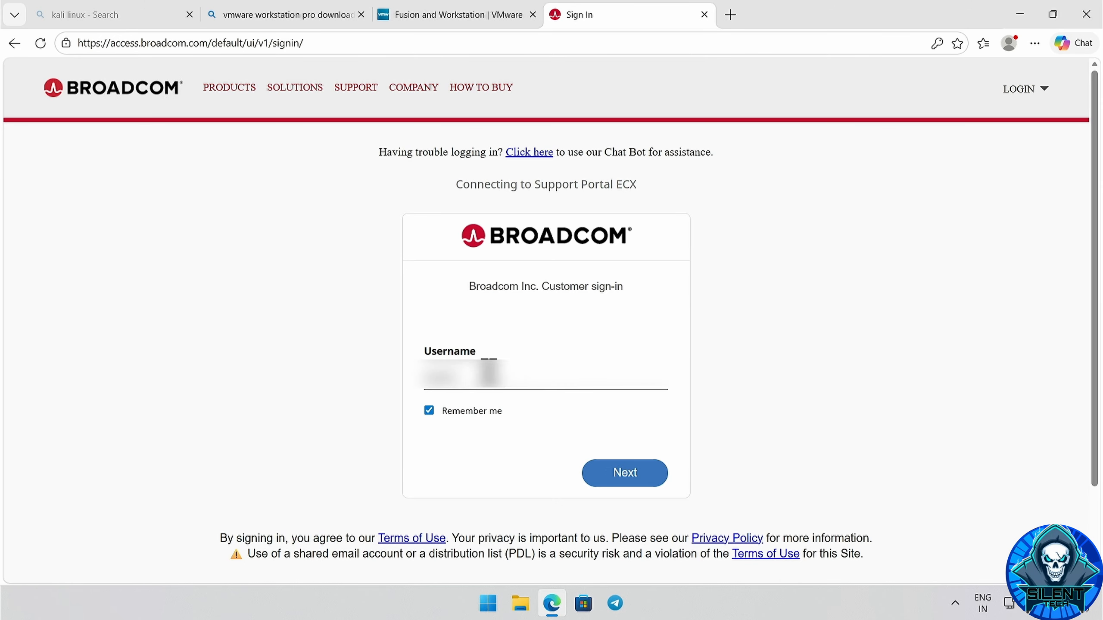
pyautogui.press('Return')
pyautogui.press('Return')
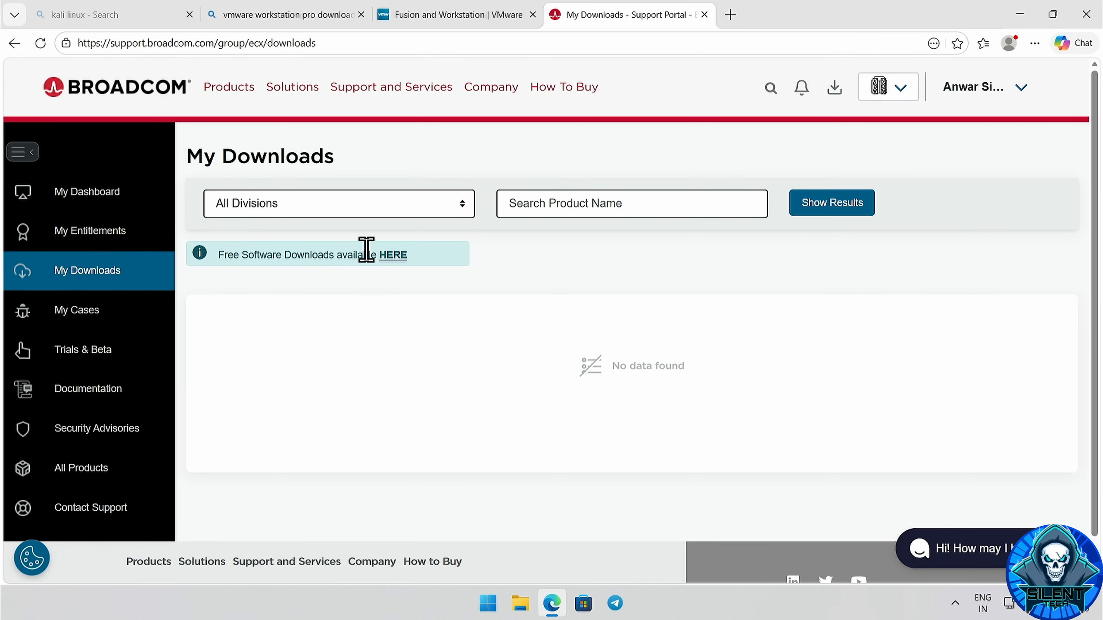
# Step: Open the free software downloads, go to VMware Workstation Pro, and expand the releases of version 25H2 for Windows
pyautogui.click(393, 257)
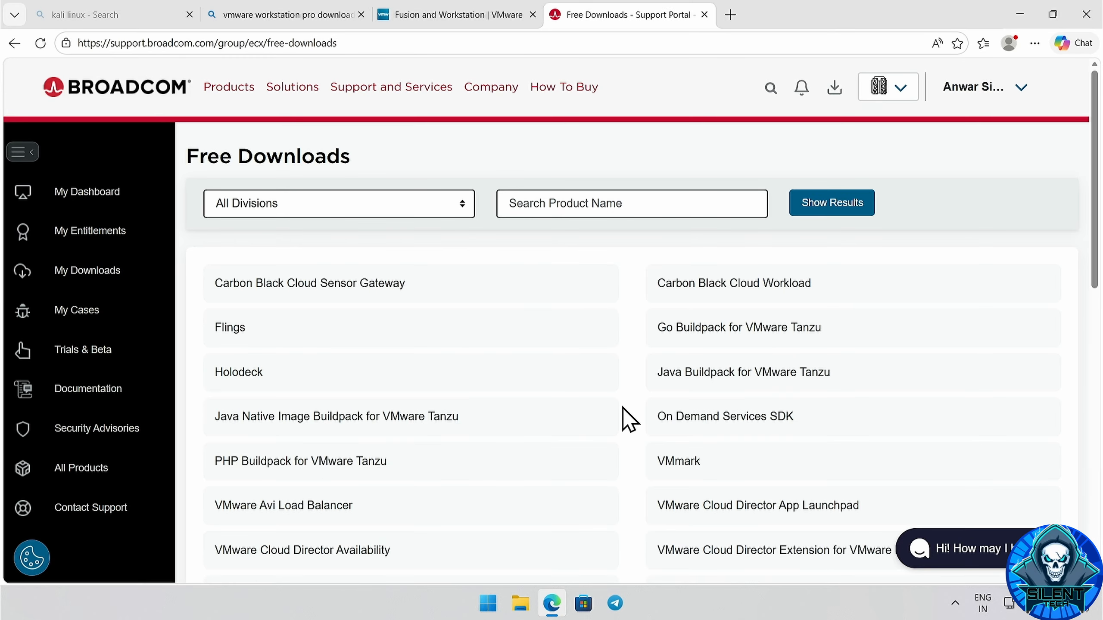
pyautogui.scroll(-12, 634, 412)
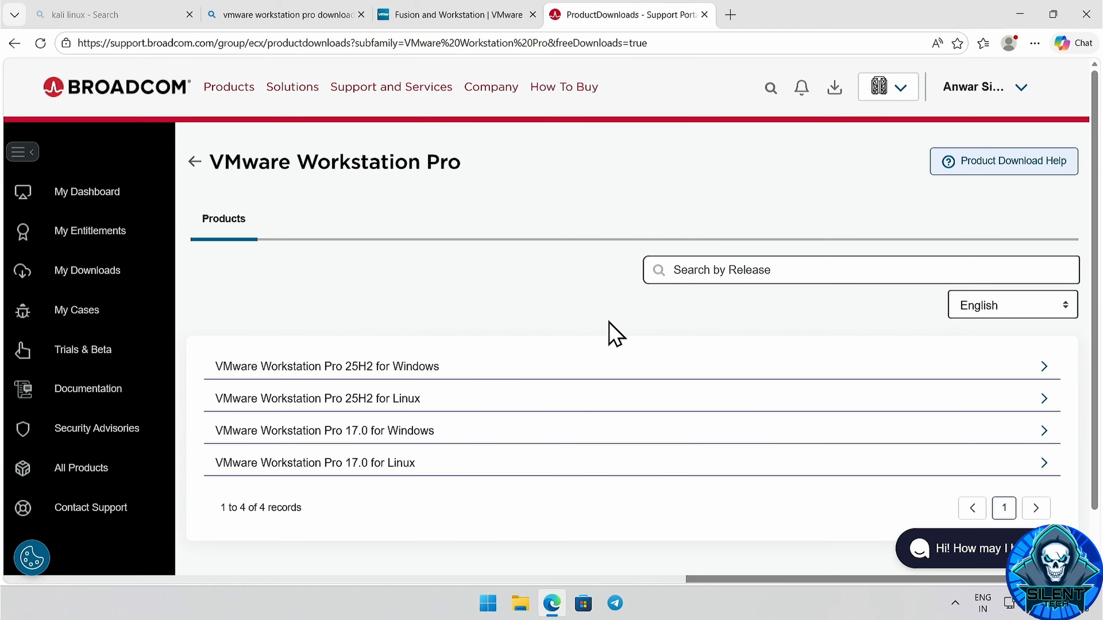
pyautogui.scroll(-2, 608, 322)
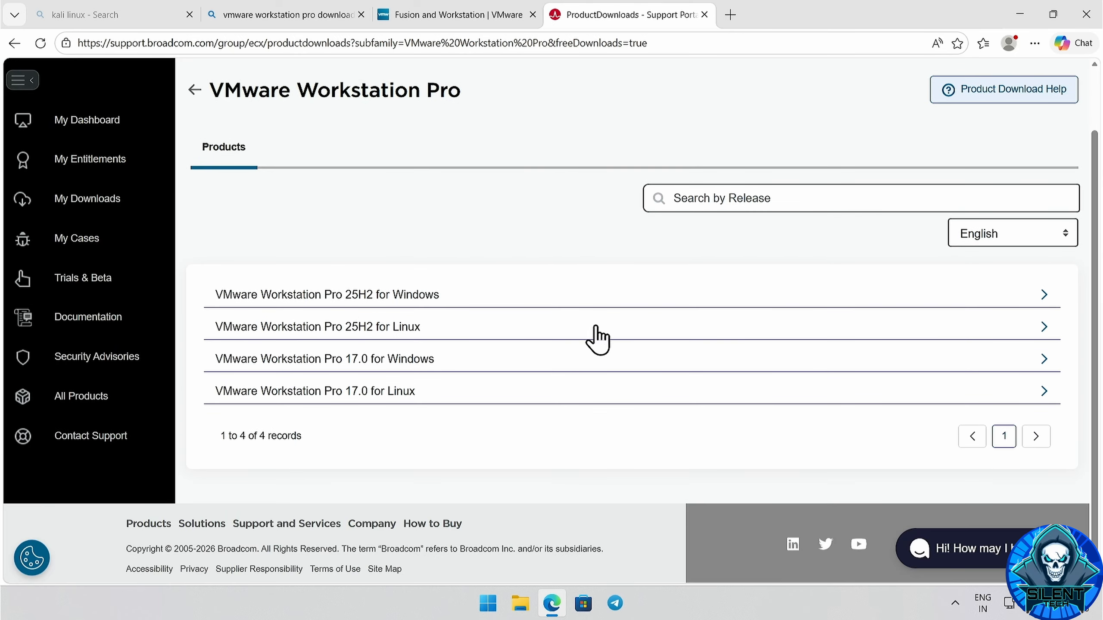
pyautogui.click(380, 300)
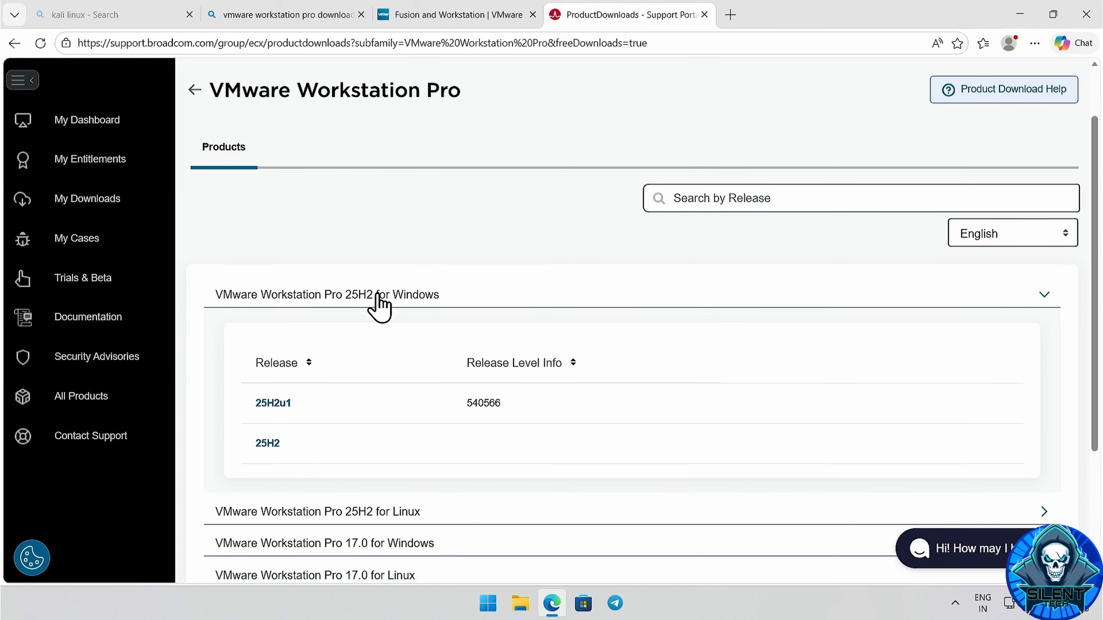
# Step: Open release 25H2u1 of VMware Workstation Pro for Windows, view the Terms and Conditions, close their tab, and agree to them
pyautogui.click(273, 403)
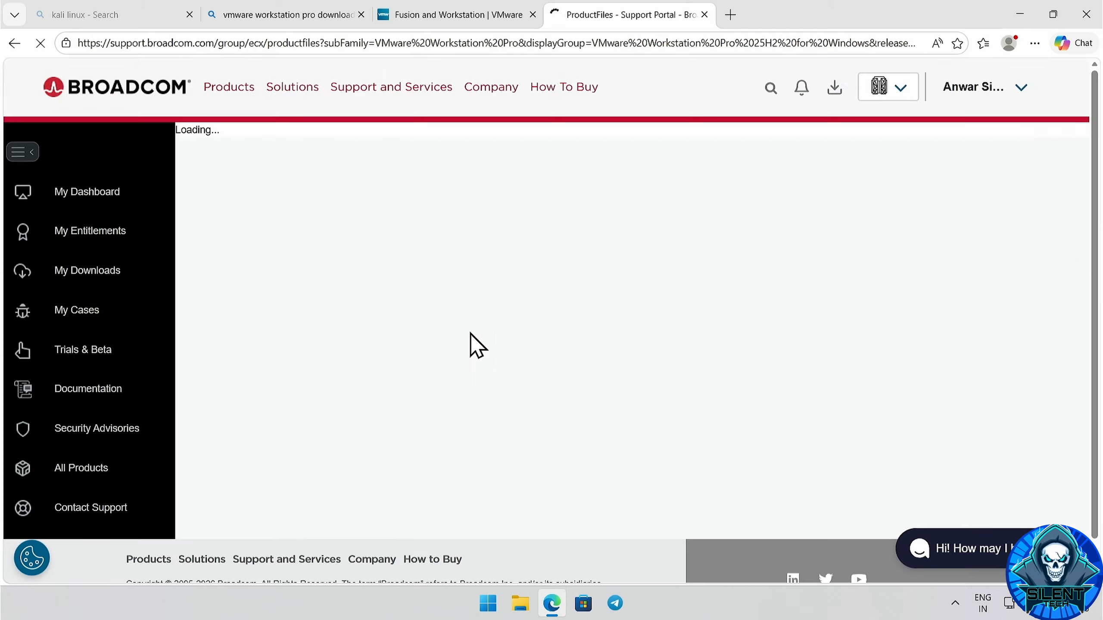
pyautogui.click(347, 369)
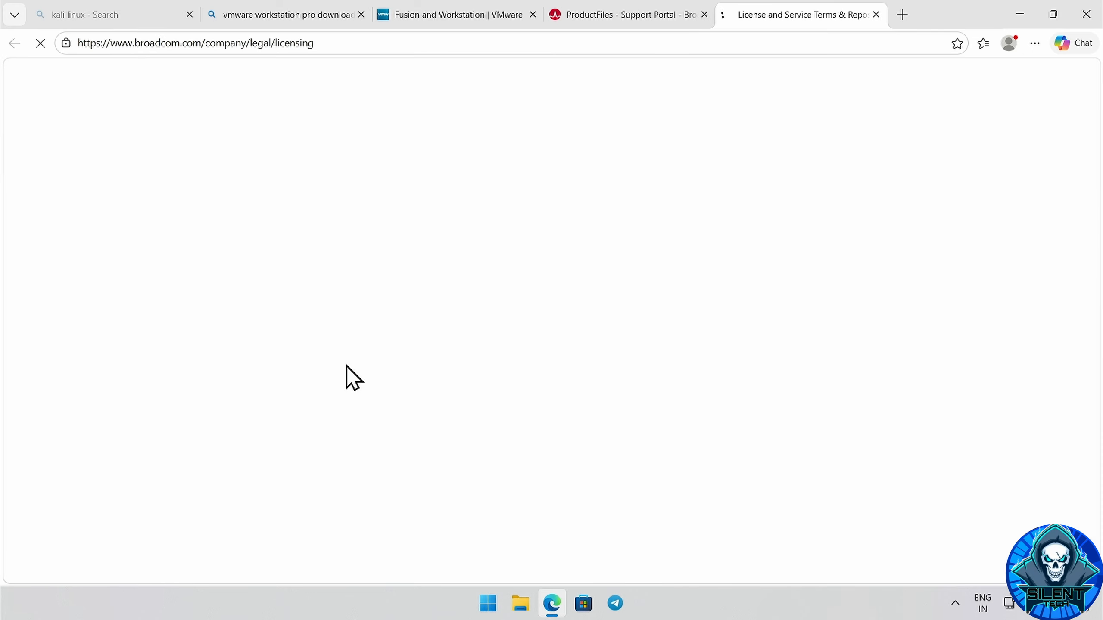
pyautogui.click(874, 15)
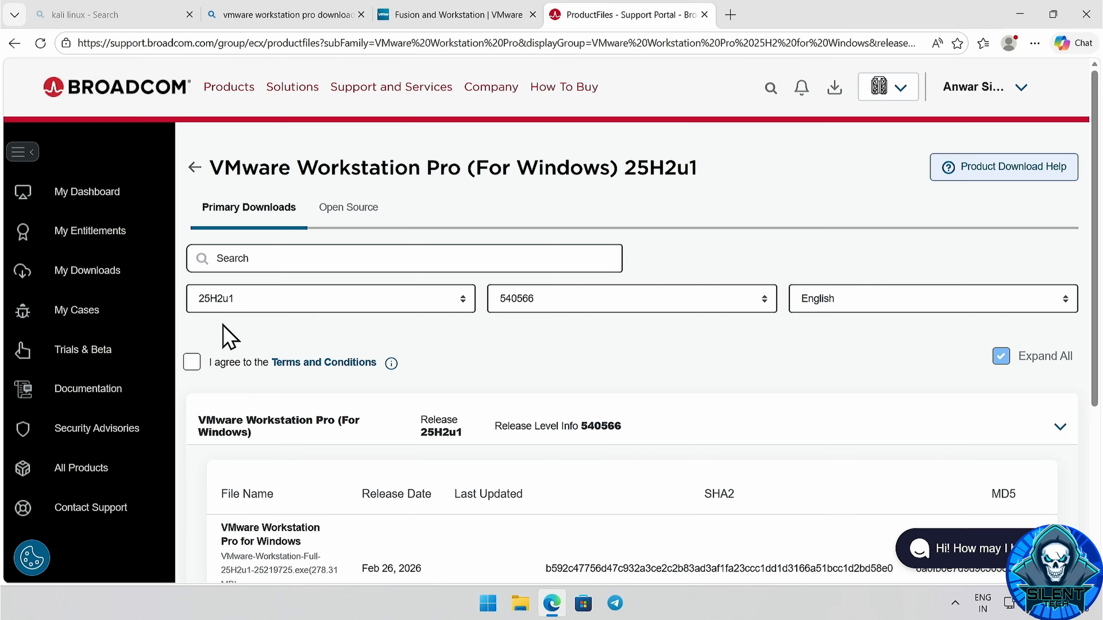
pyautogui.click(189, 365)
# Step: Request the VMware Workstation Pro 25H2u1 installer download and proceed to the required additional verification
pyautogui.scroll(-5, 558, 329)
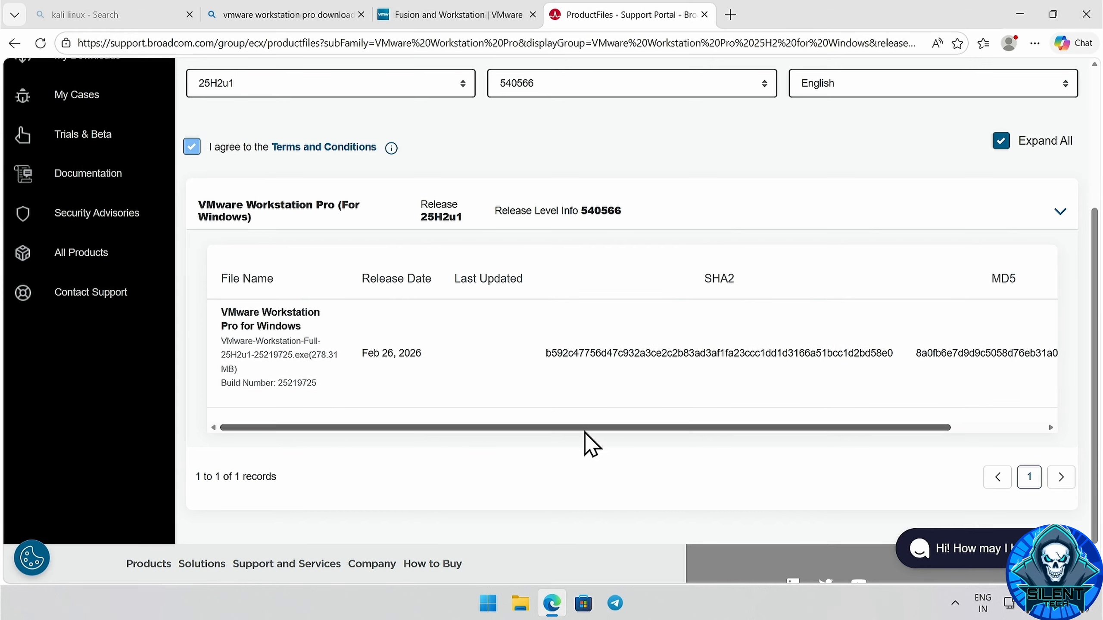
pyautogui.moveTo(585, 428); pyautogui.dragTo(821, 430)
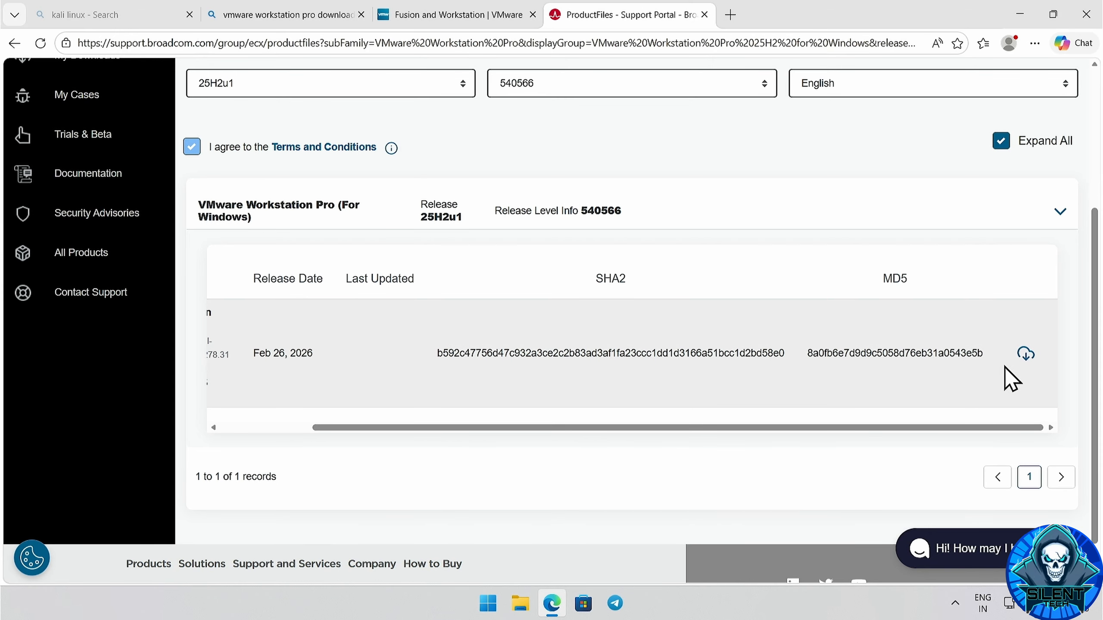
pyautogui.click(1025, 355)
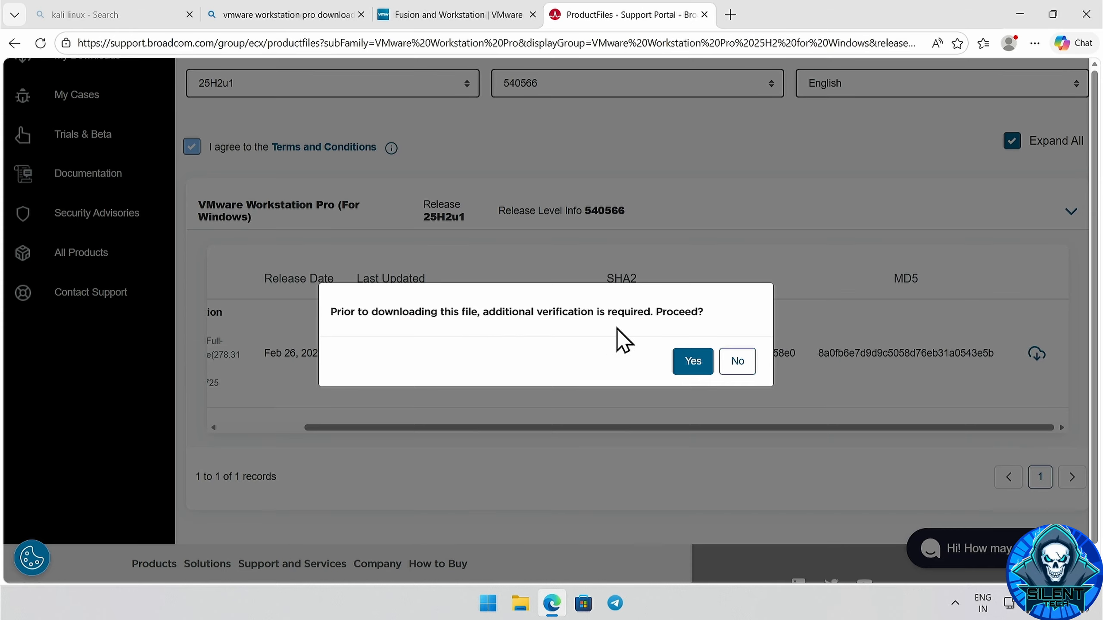
pyautogui.click(681, 358)
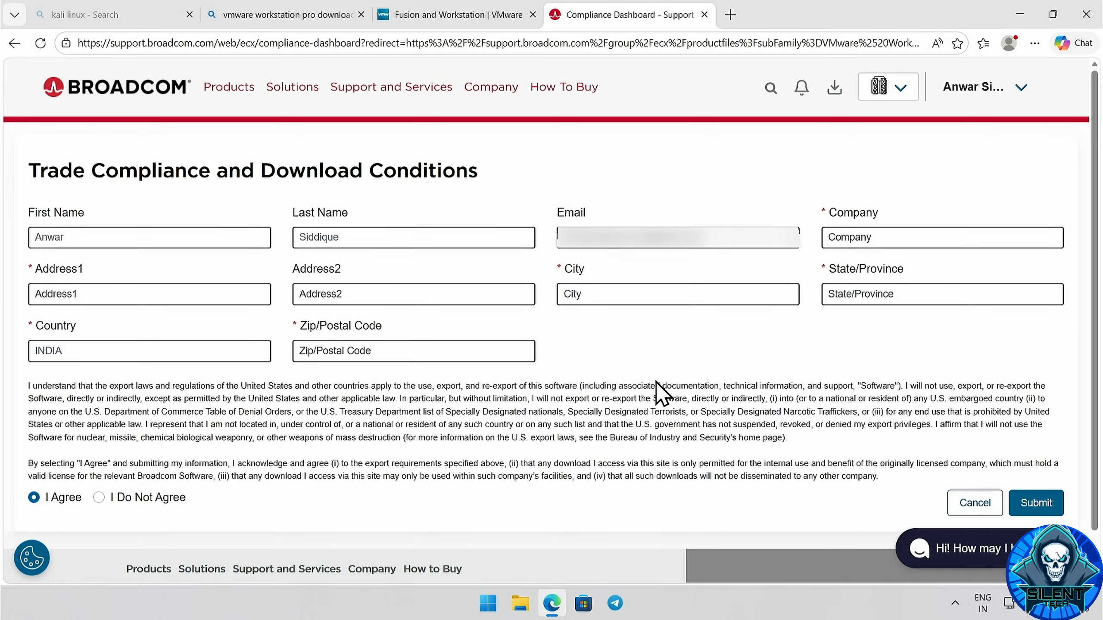
# Step: Enter SilentTech as the company and fill in both address lines of the trade compliance form
pyautogui.click(861, 237)
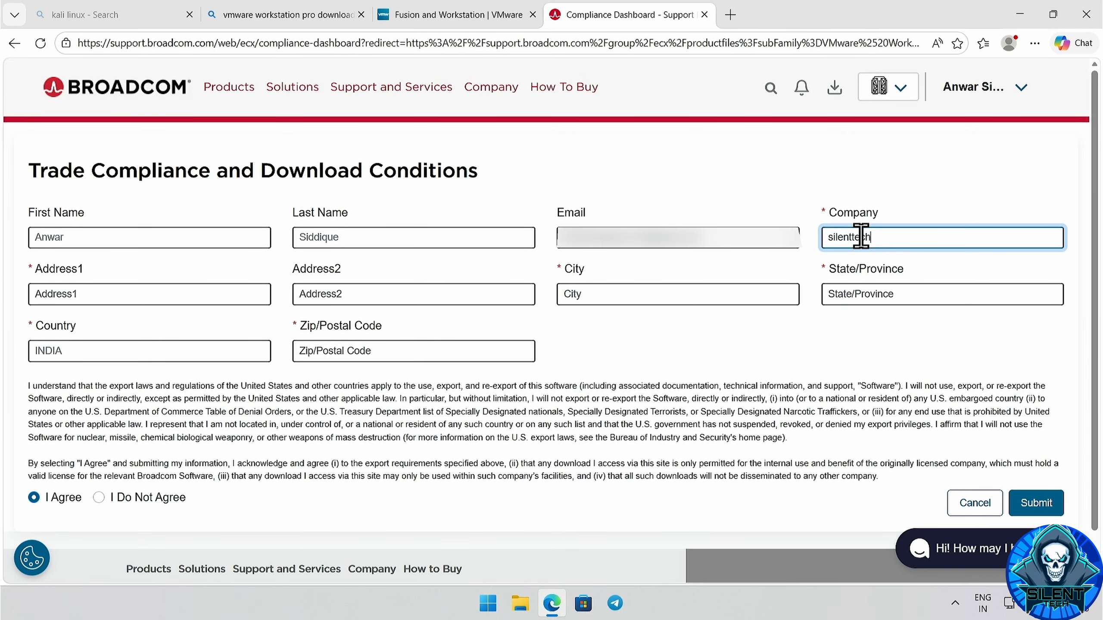
pyautogui.write('SilentTech')
pyautogui.click(189, 295)
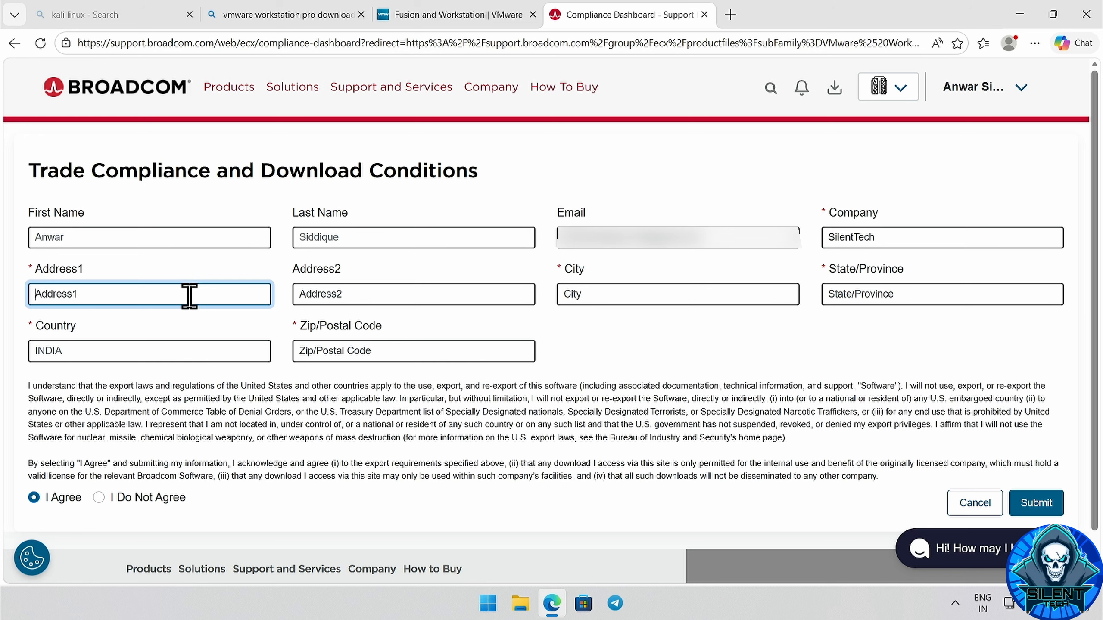
pyautogui.write('Mumbai')
pyautogui.click(316, 295)
pyautogui.write('del')
pyautogui.rightClick(322, 298)
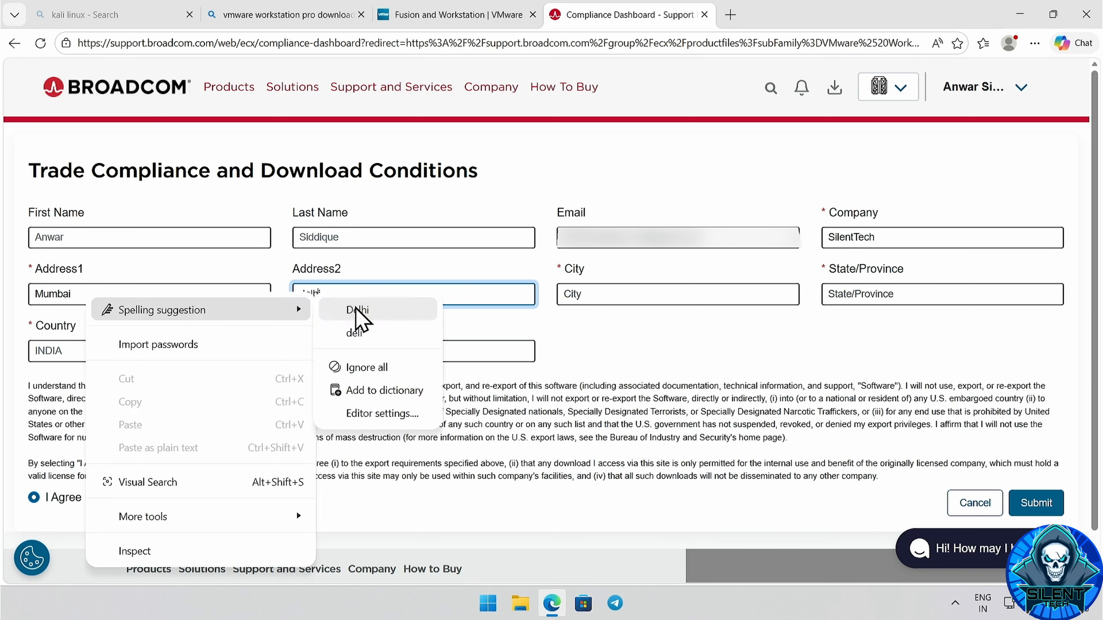
pyautogui.click(355, 308)
# Step: Fill in the city, state and postal code of the trade compliance form, and submit it with I Agree selected
pyautogui.click(657, 292)
pyautogui.write('kol')
pyautogui.rightClick(571, 295)
pyautogui.moveTo(467, 310)
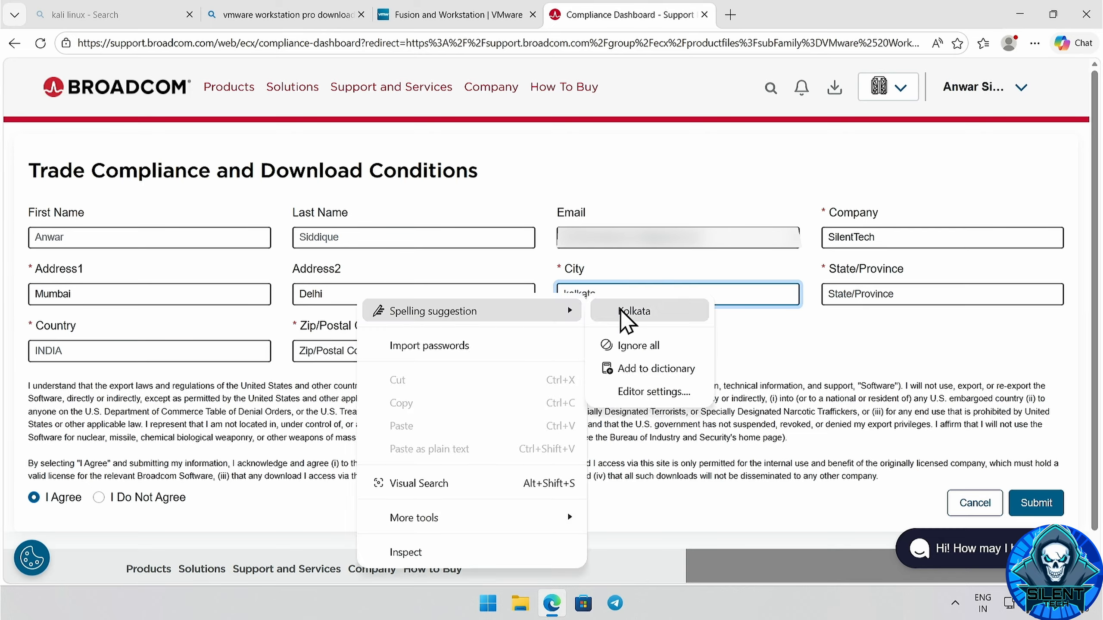
pyautogui.click(633, 310)
pyautogui.click(873, 295)
pyautogui.write('ch')
pyautogui.rightClick(837, 294)
pyautogui.click(853, 360)
pyautogui.click(396, 352)
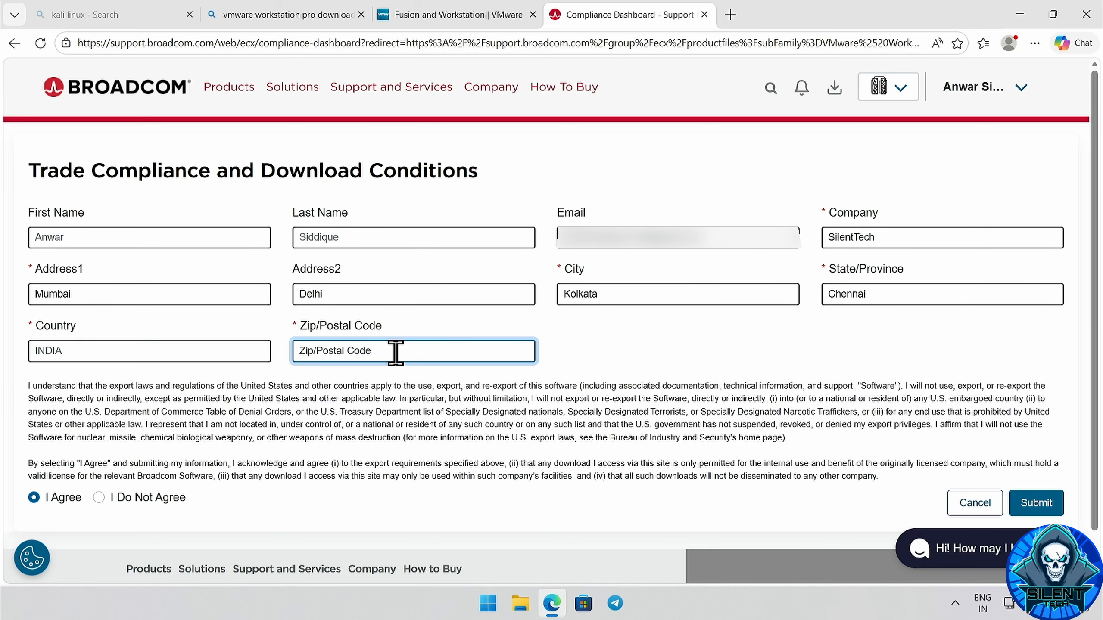
pyautogui.write('45005')
pyautogui.click(1036, 503)
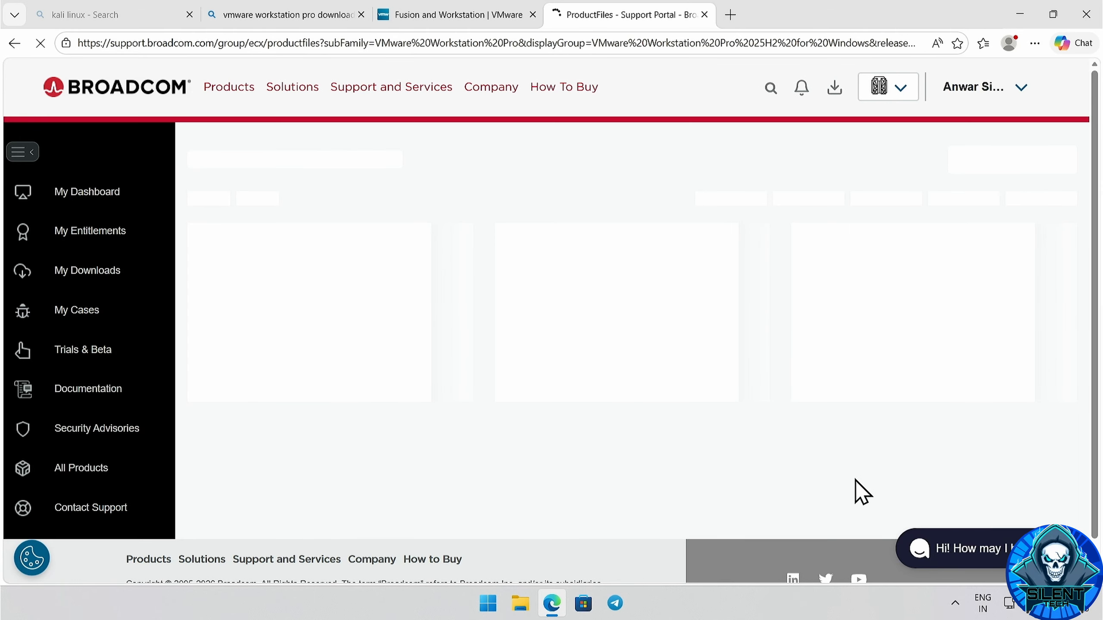
# Step: Download the VMware Workstation Pro for Windows 25H2u1 installer file
pyautogui.scroll(-5, 731, 476)
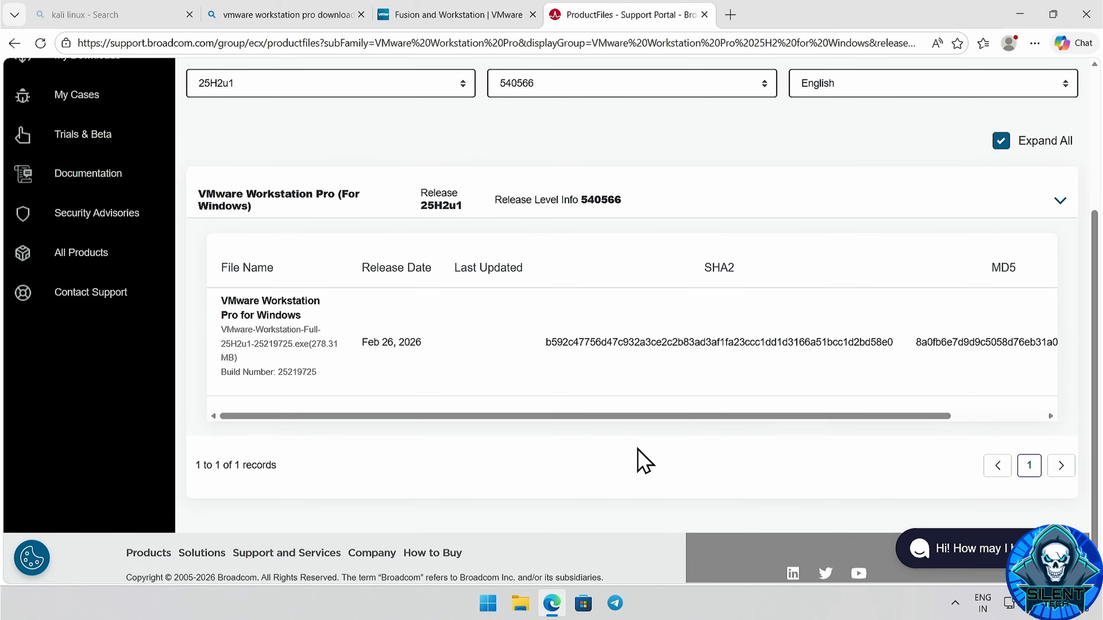
pyautogui.moveTo(662, 415); pyautogui.dragTo(872, 415)
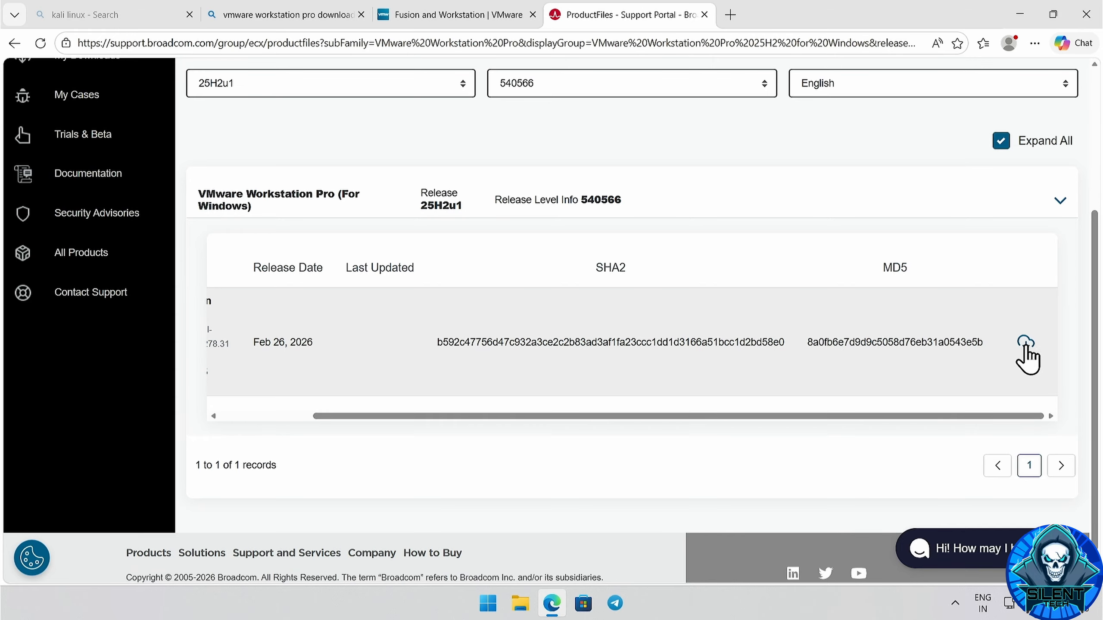
pyautogui.click(1026, 343)
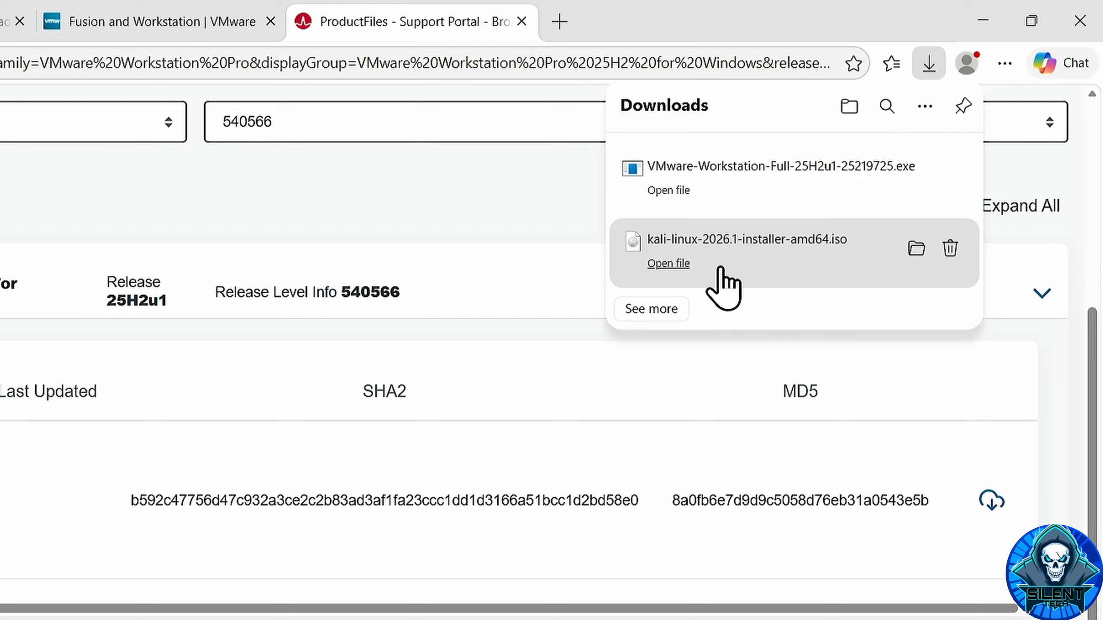
# Step: Close the browser and open the Downloads folder in File Explorer to check the two downloaded files
pyautogui.click(1099, 21)
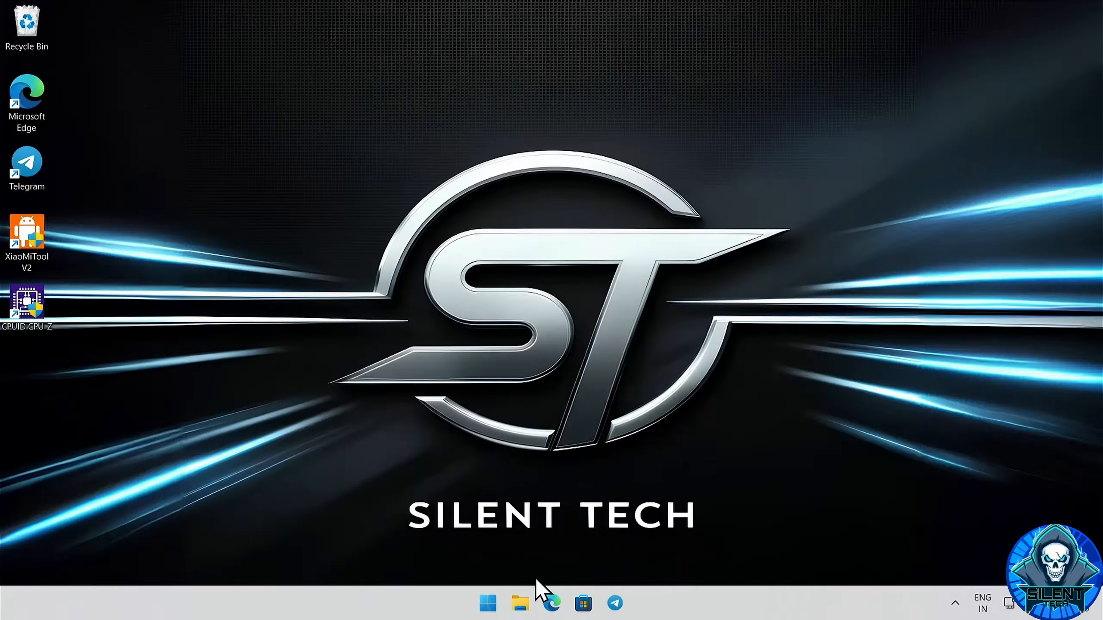
pyautogui.click(520, 604)
pyautogui.click(263, 314)
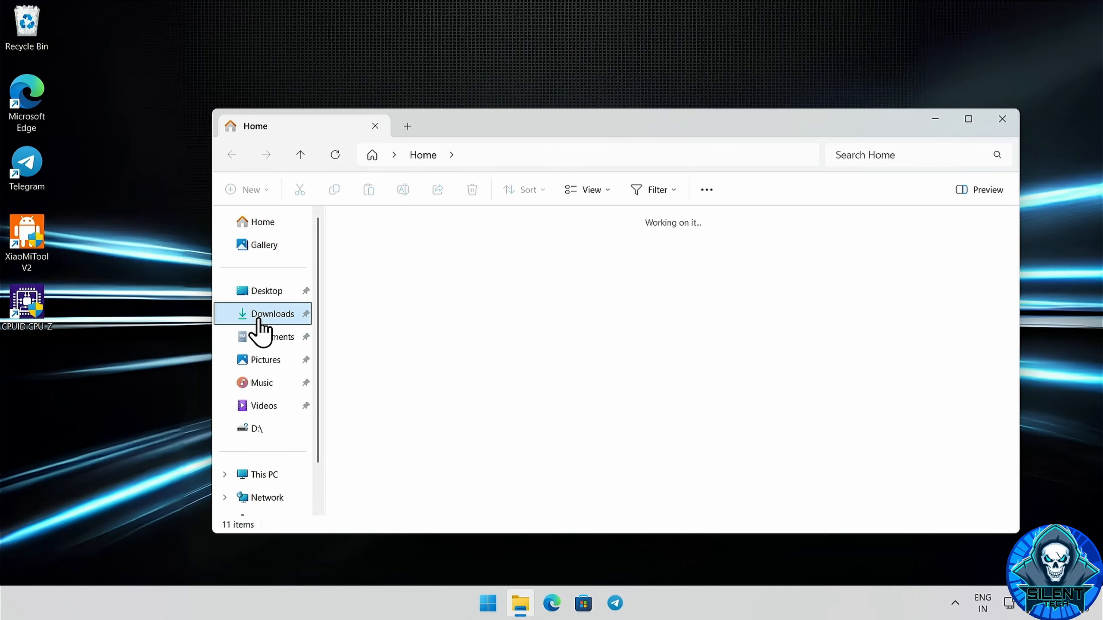
pyautogui.moveTo(552, 344); pyautogui.dragTo(350, 298)
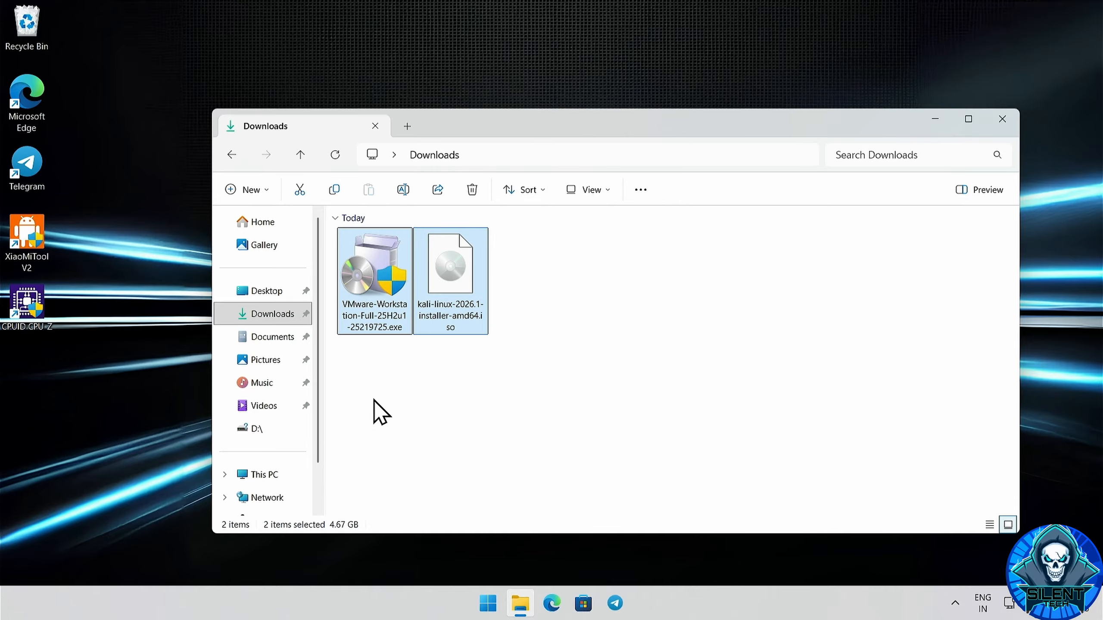
pyautogui.click(368, 352)
# Step: Run the VMware-Workstation-Full-25H2u1-25219725.exe installer as administrator and approve the elevation request
pyautogui.click(362, 290)
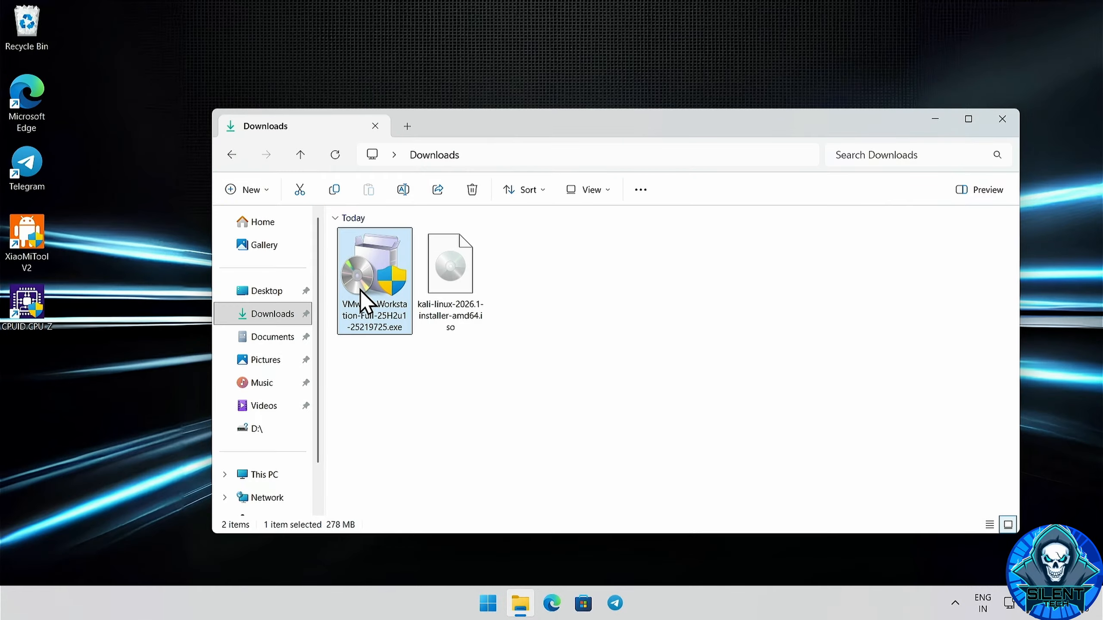
pyautogui.rightClick(362, 300)
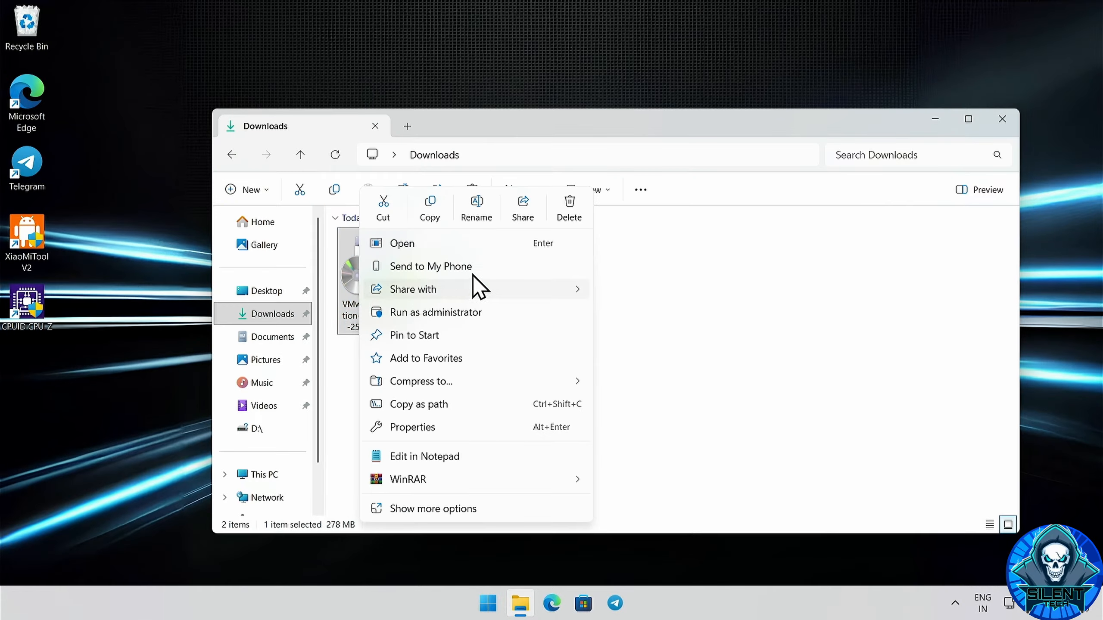
pyautogui.click(530, 315)
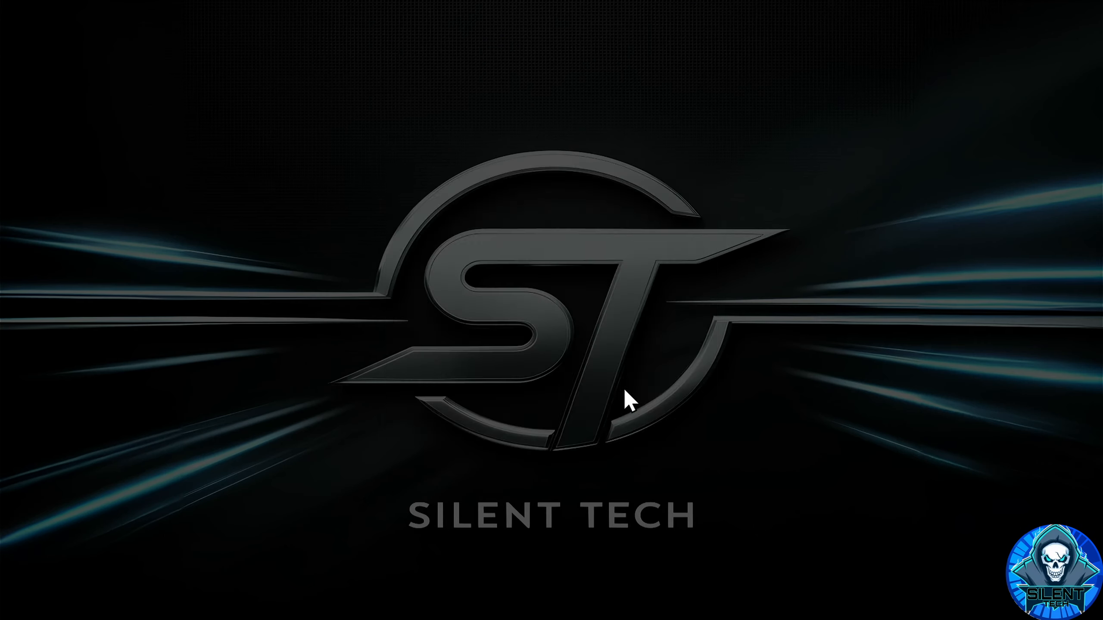
pyautogui.click(500, 434)
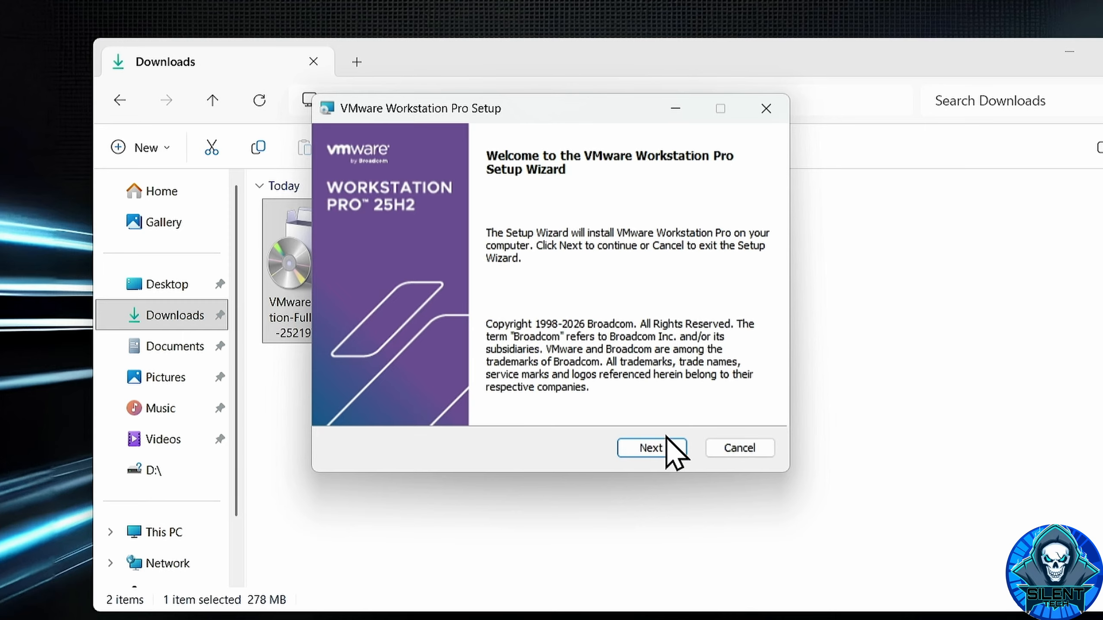
# Step: Accept the VMware Workstation Pro license agreement and continue through setup to the User Experience Settings
pyautogui.click(668, 440)
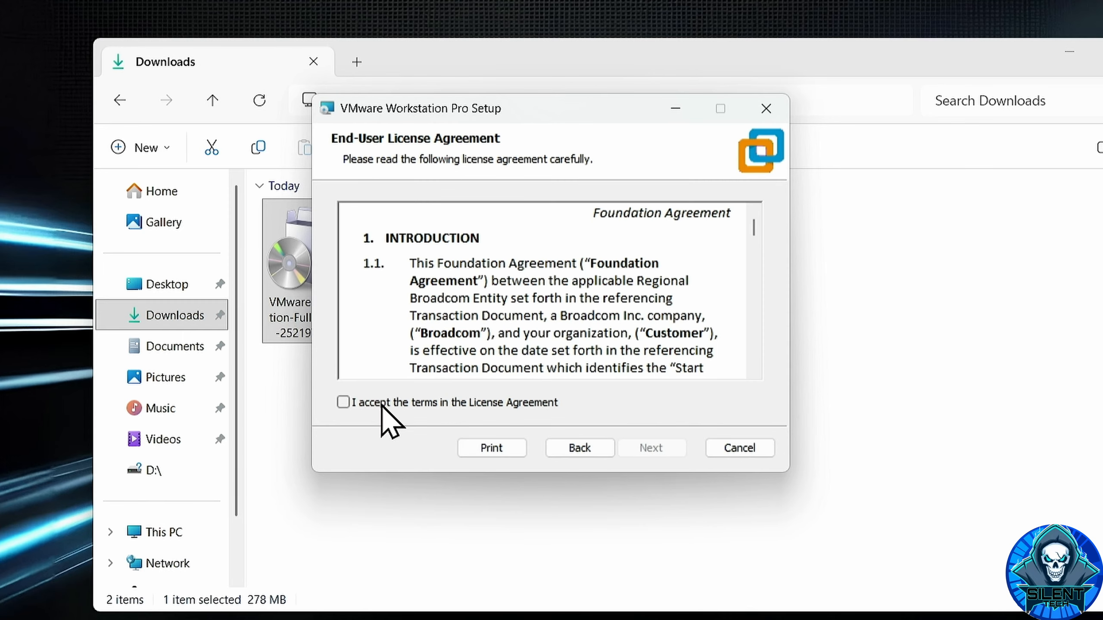
pyautogui.click(343, 402)
pyautogui.click(652, 448)
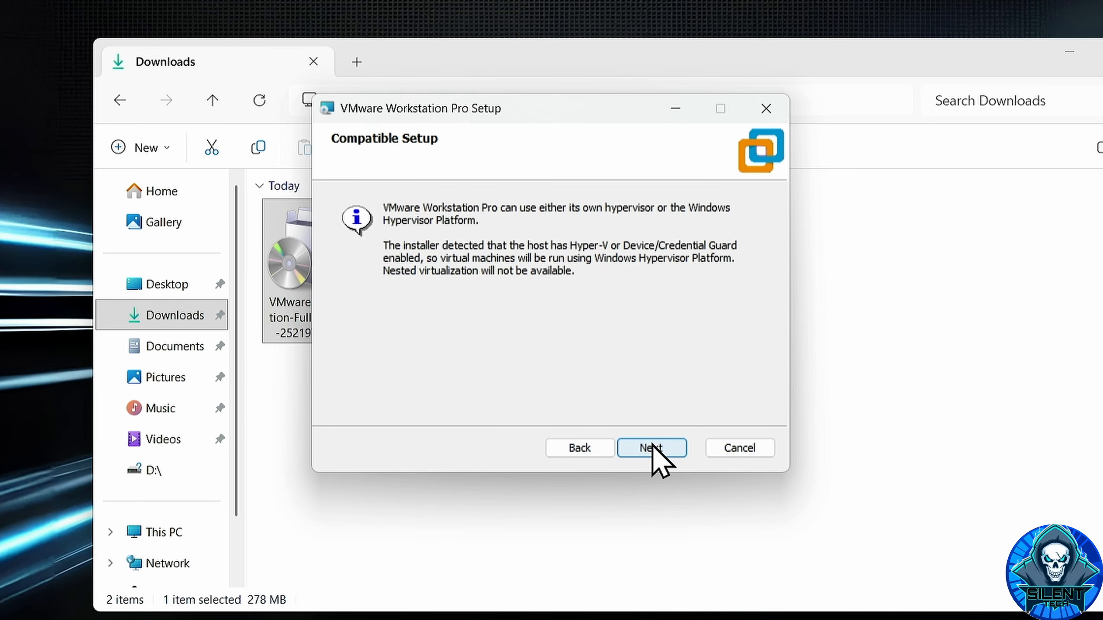
pyautogui.click(653, 448)
pyautogui.click(653, 449)
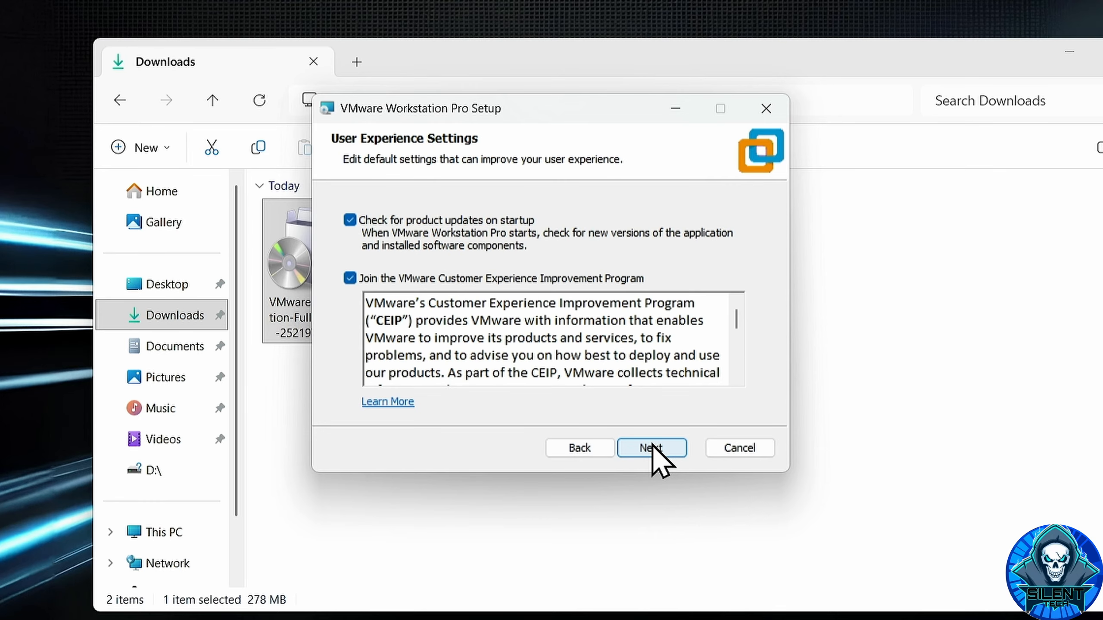
# Step: Opt out of the Customer Experience Improvement Program and of product update checks on startup, and continue
pyautogui.click(349, 279)
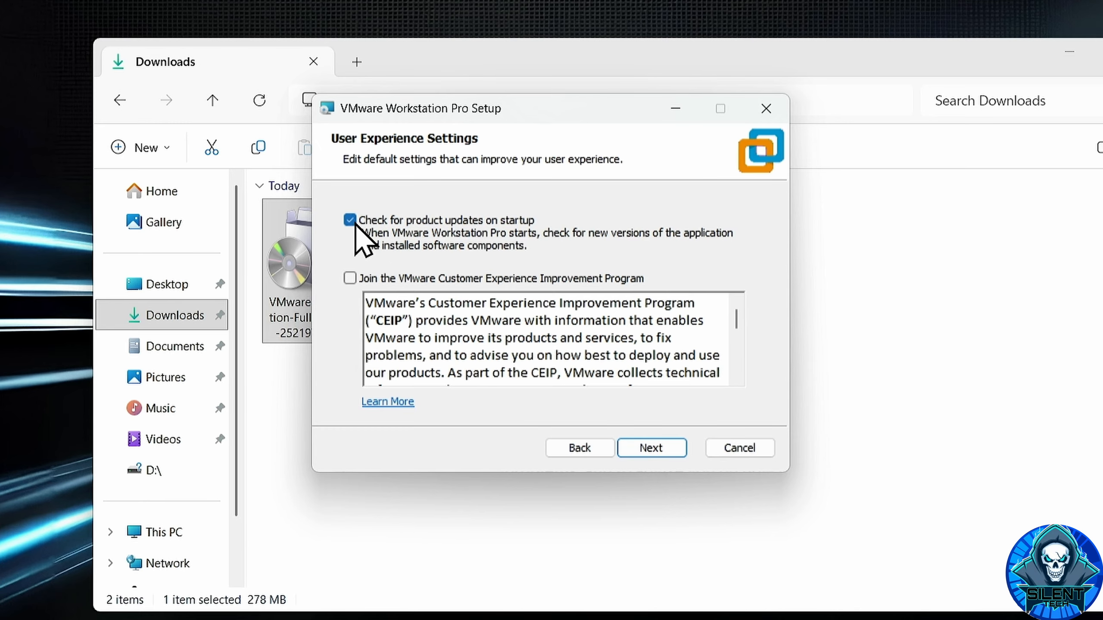
pyautogui.click(349, 220)
pyautogui.click(647, 448)
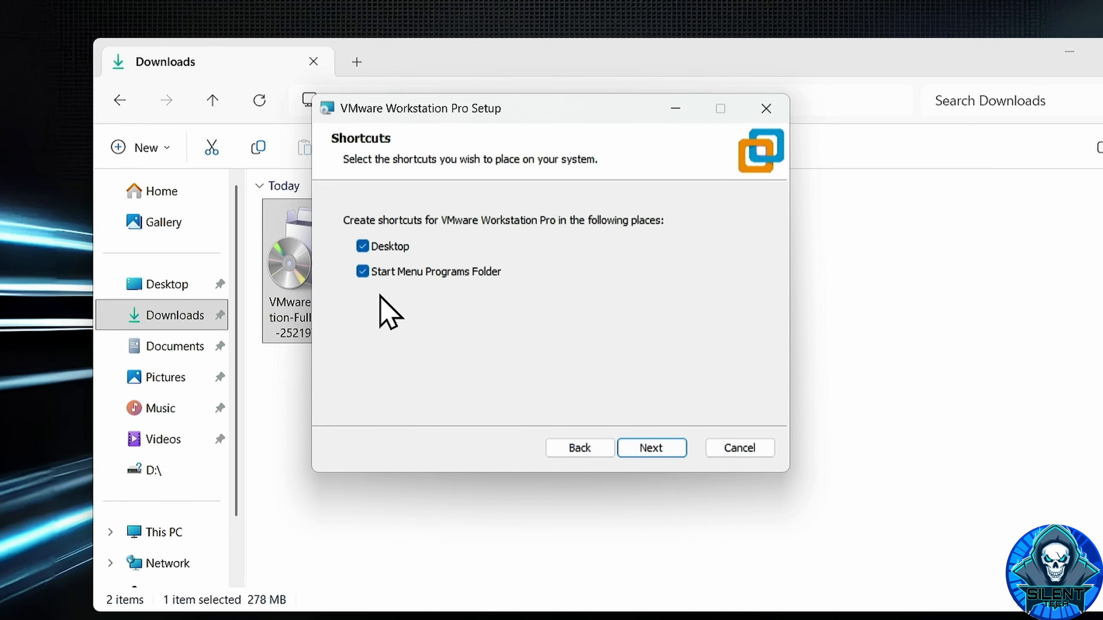
# Step: Exclude the Start Menu Programs Folder shortcut, install VMware Workstation Pro, and finish the setup wizard
pyautogui.click(362, 272)
pyautogui.click(664, 448)
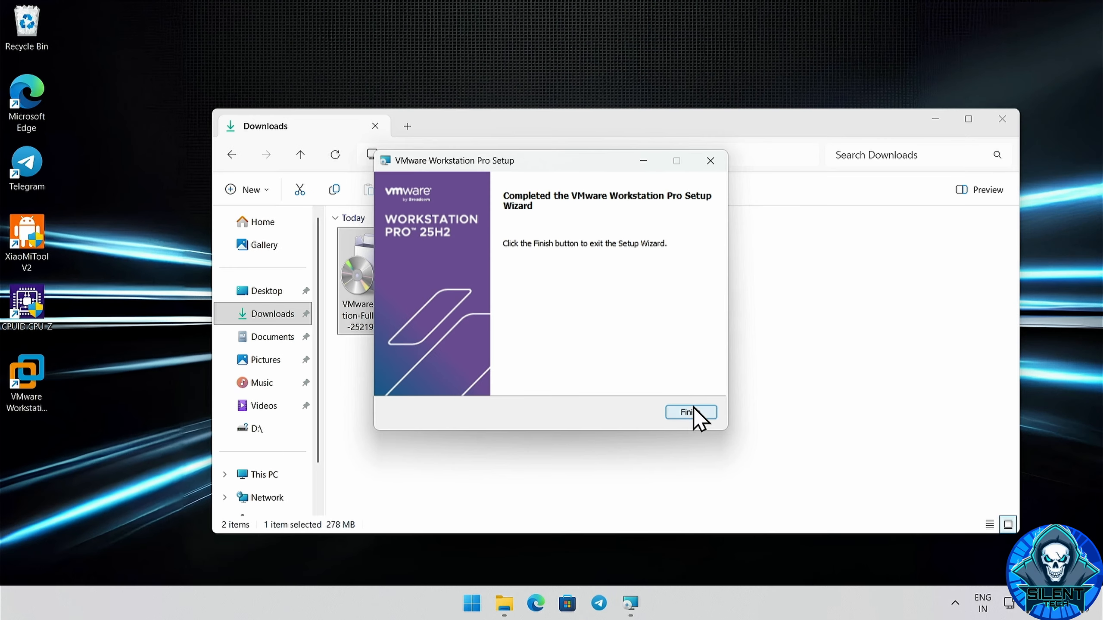
pyautogui.click(743, 452)
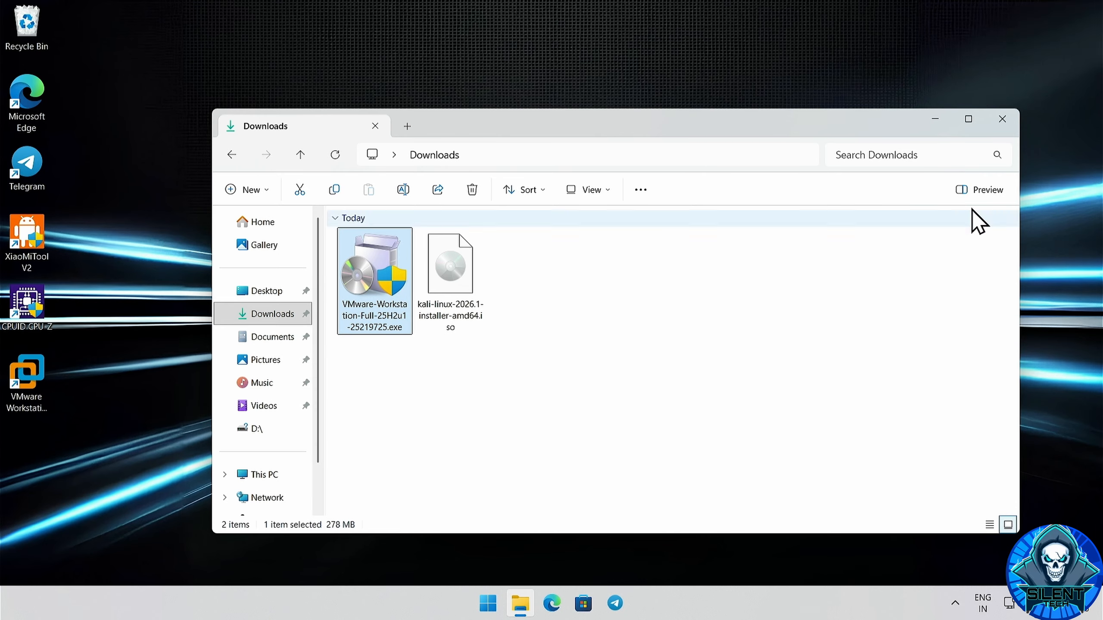
# Step: Close File Explorer, launch VMware Workstation from the desktop, and start a new virtual machine with the Typical configuration
pyautogui.click(1002, 119)
pyautogui.doubleClick(19, 393)
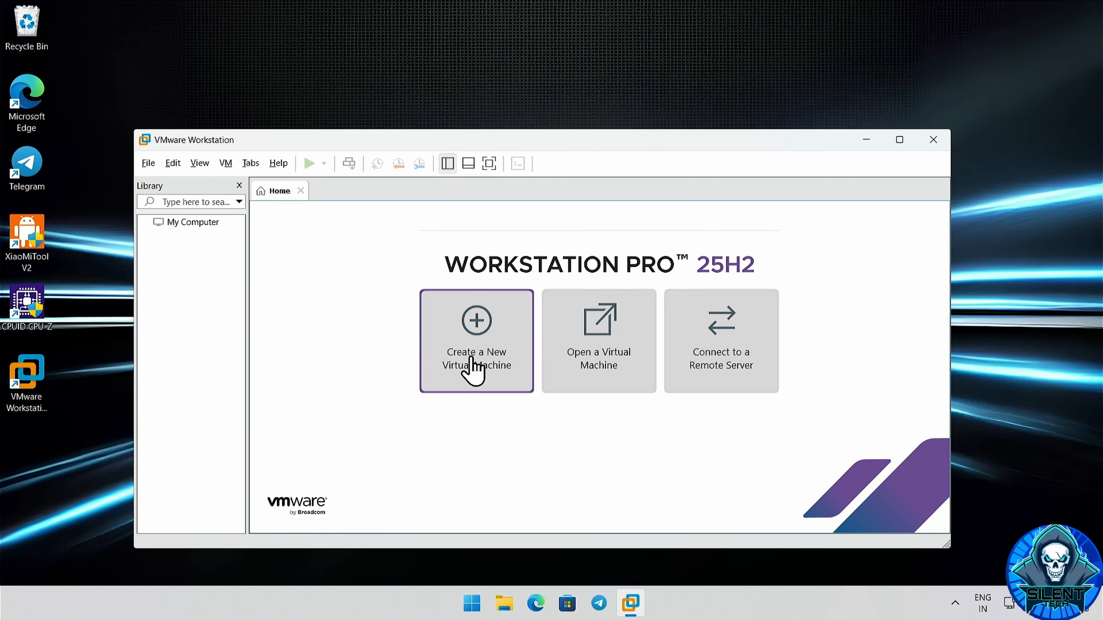
pyautogui.click(480, 342)
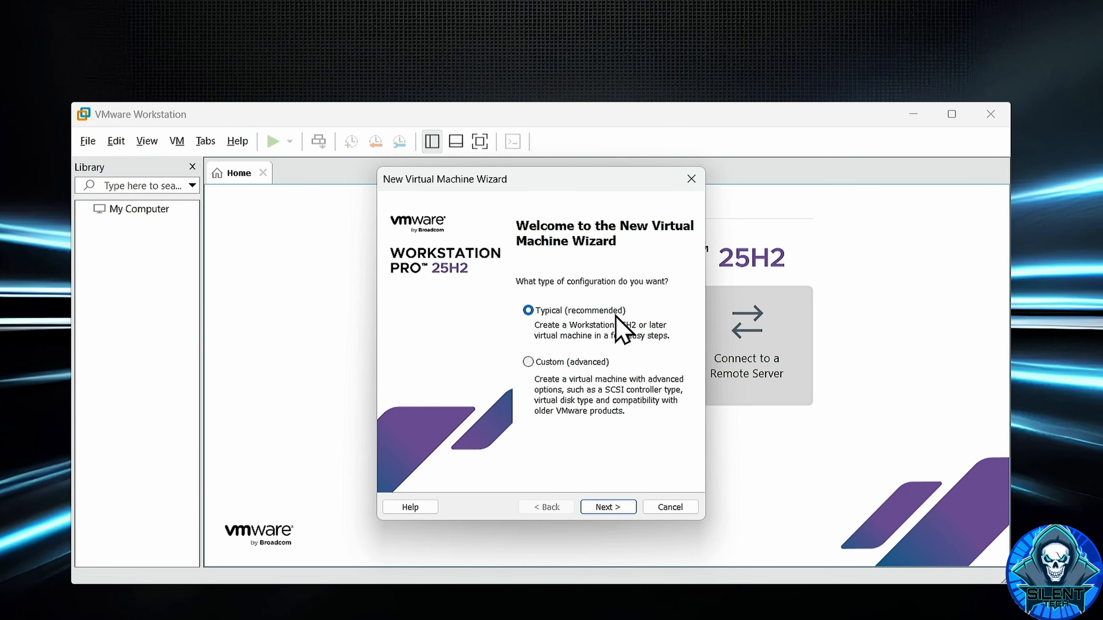
pyautogui.click(609, 513)
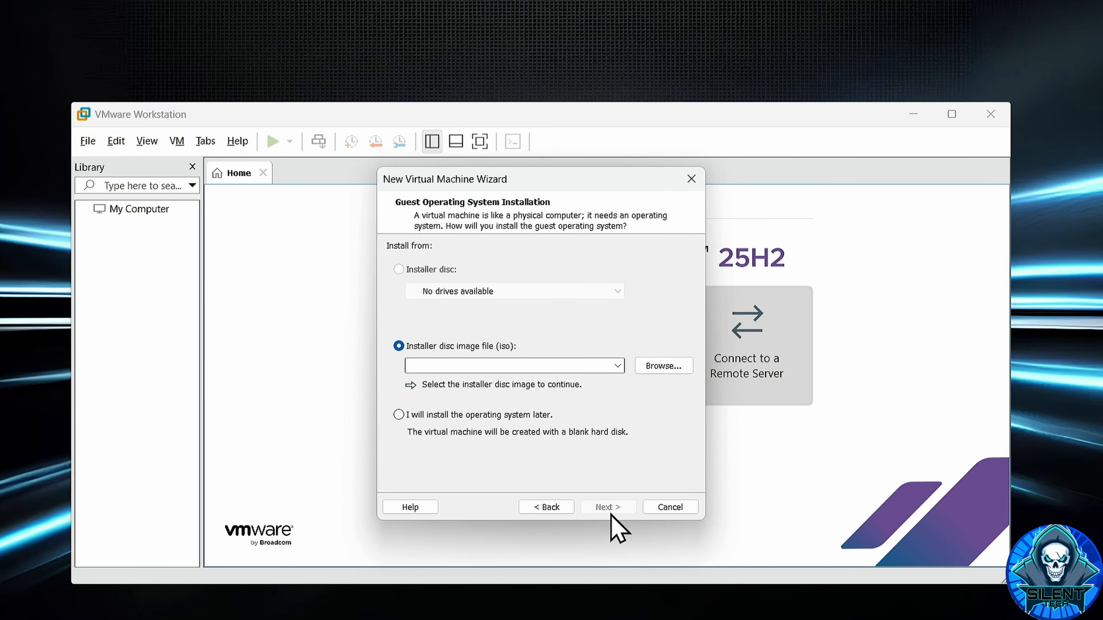
# Step: Use kali-linux-2026.1-installer-amd64.iso from the Downloads folder as the installer disc image and continue
pyautogui.click(685, 368)
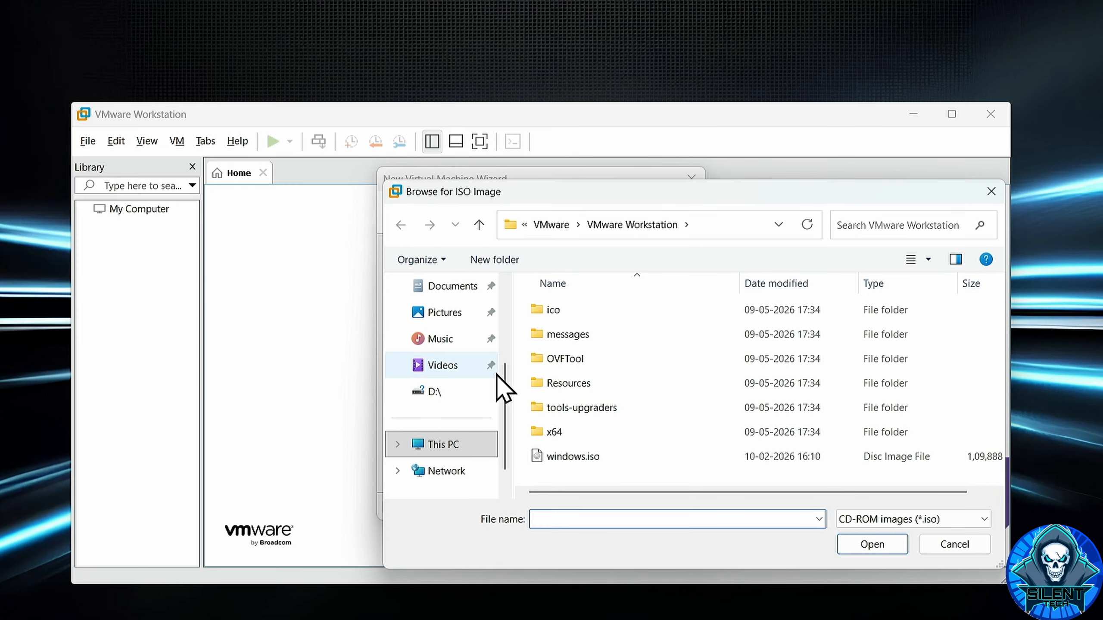
pyautogui.scroll(3, 492, 375)
pyautogui.click(451, 395)
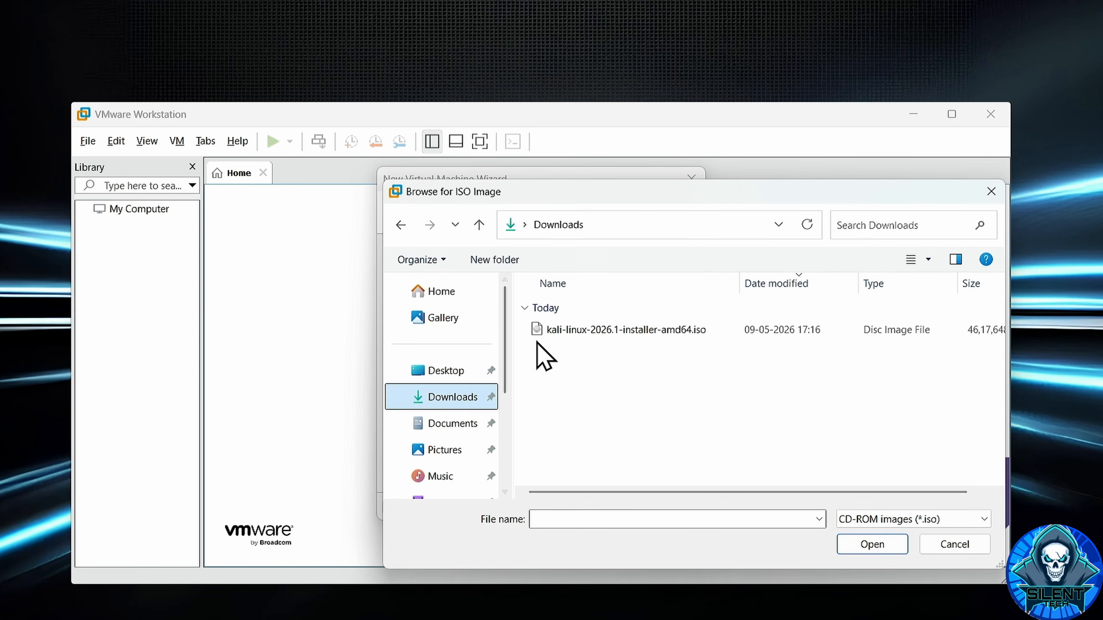
pyautogui.click(546, 331)
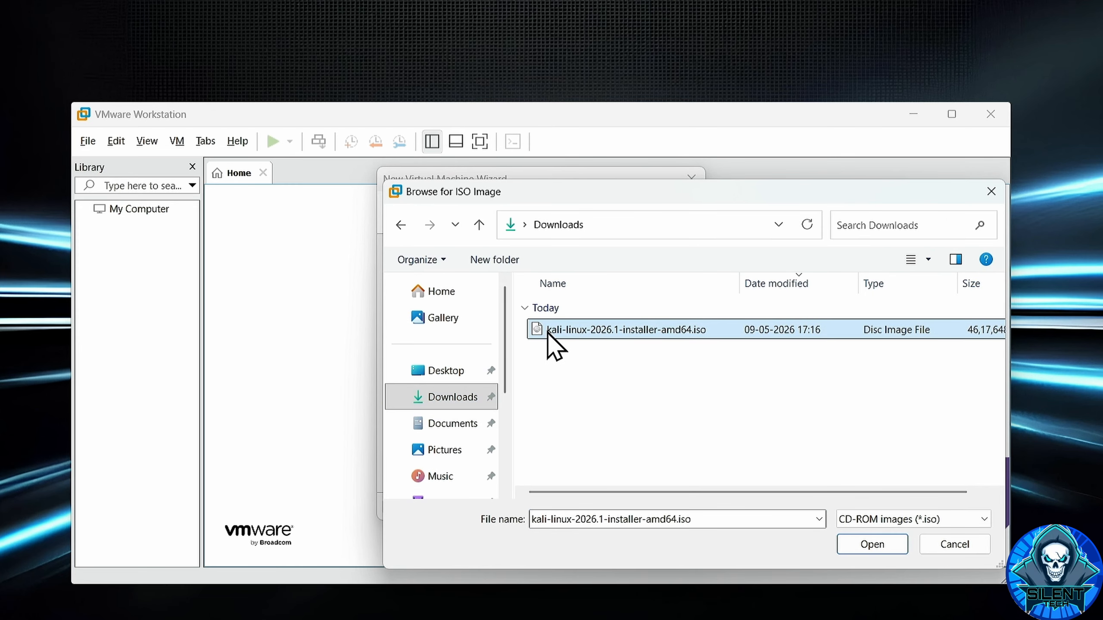
pyautogui.click(862, 545)
pyautogui.click(608, 506)
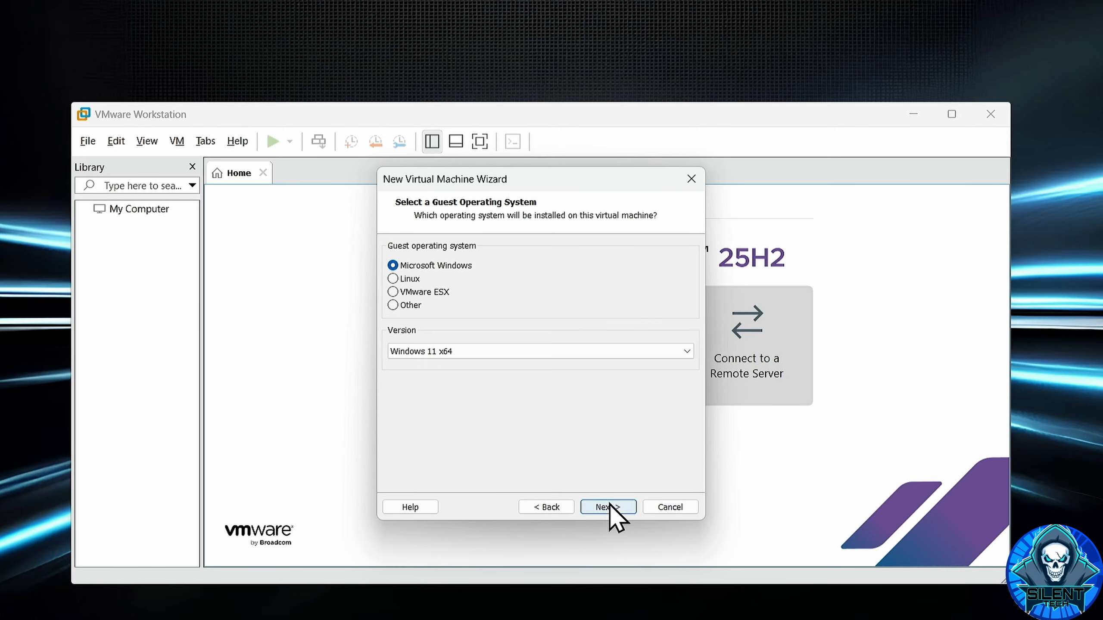
# Step: Set the guest operating system to Linux and its version to Debian 13.x 64-bit
pyautogui.click(394, 280)
pyautogui.click(469, 359)
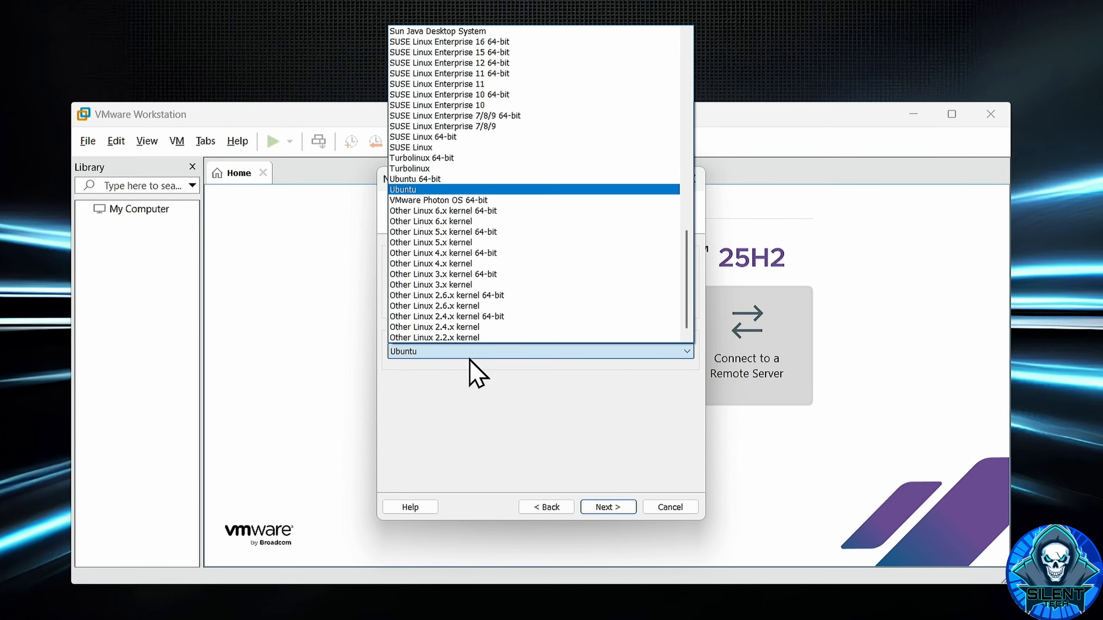
pyautogui.scroll(2, 534, 261)
pyautogui.scroll(11, 539, 260)
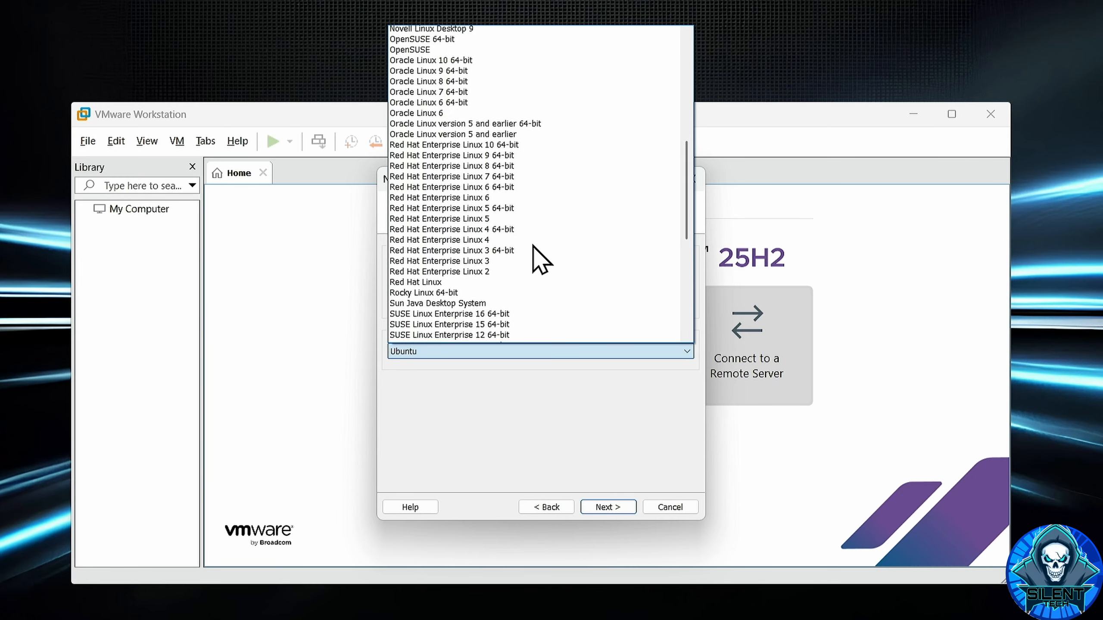
pyautogui.scroll(5, 537, 258)
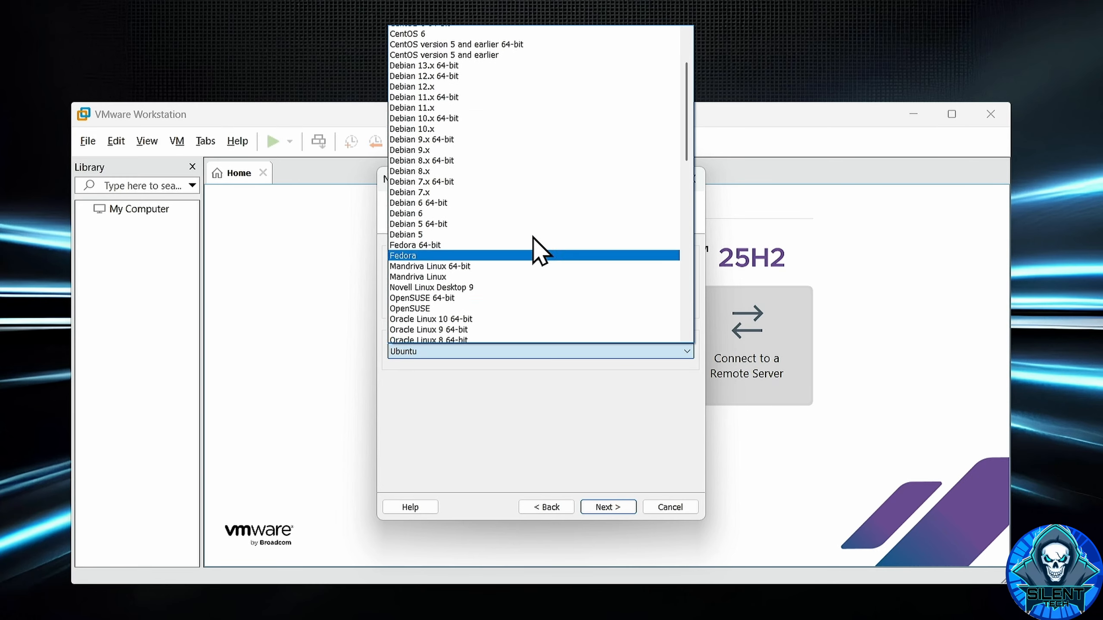
pyautogui.click(456, 106)
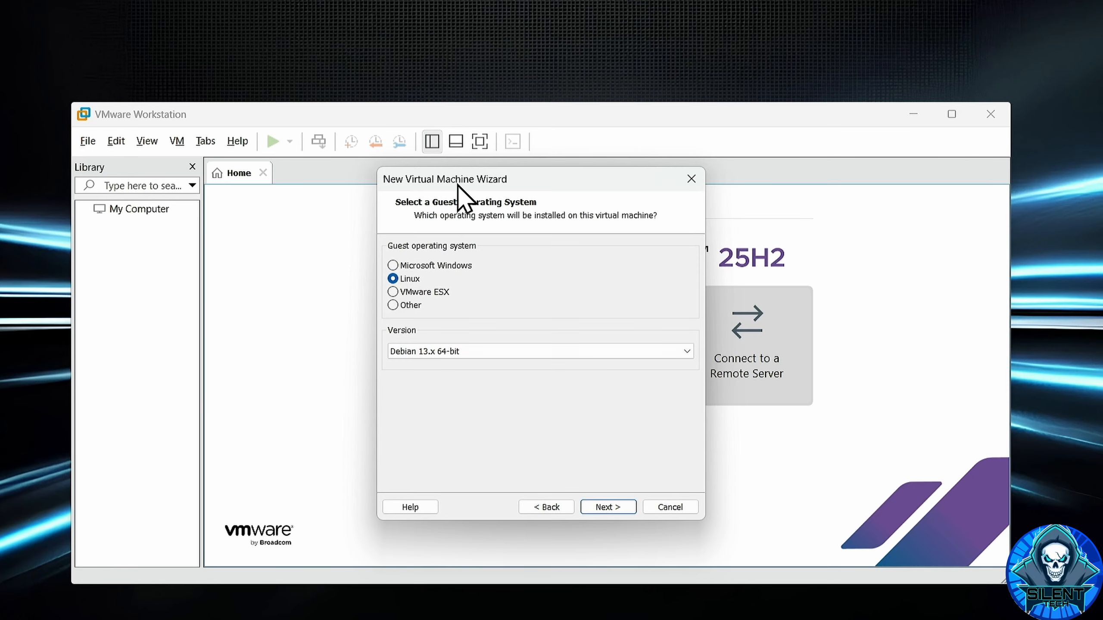
# Step: Continue to the naming page and name the virtual machine Kali Linux
pyautogui.click(608, 507)
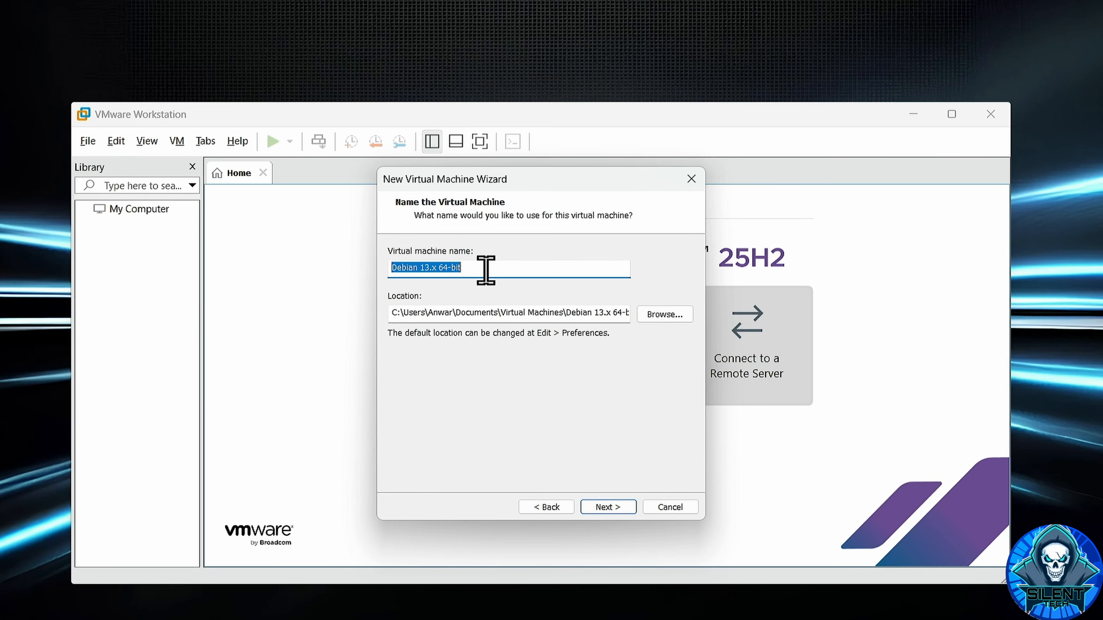
pyautogui.write('Kali Linux')
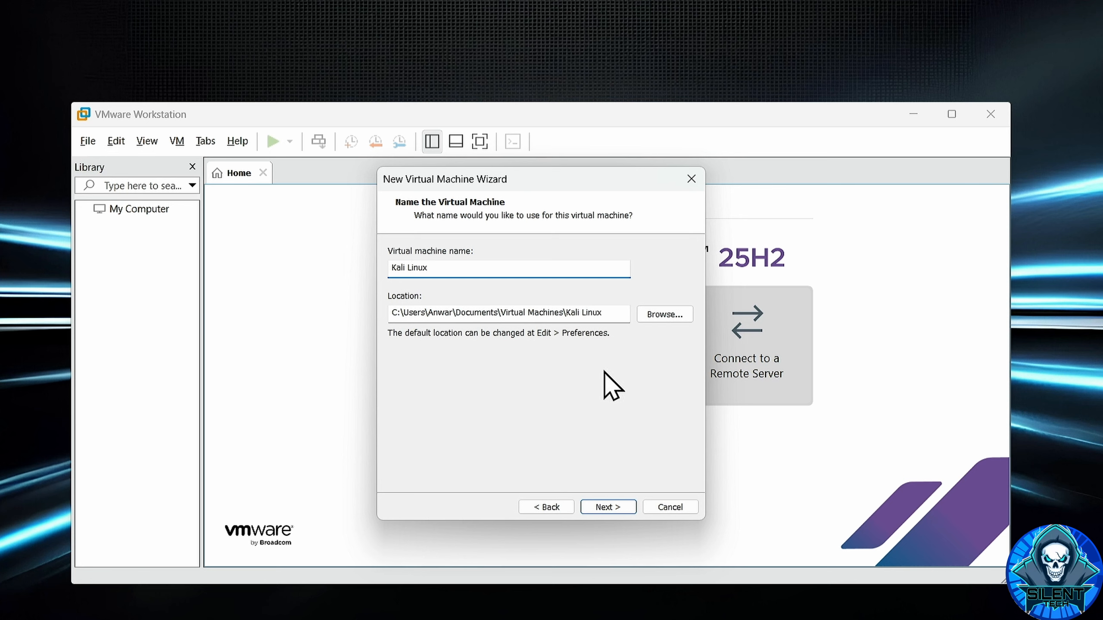
pyautogui.click(662, 315)
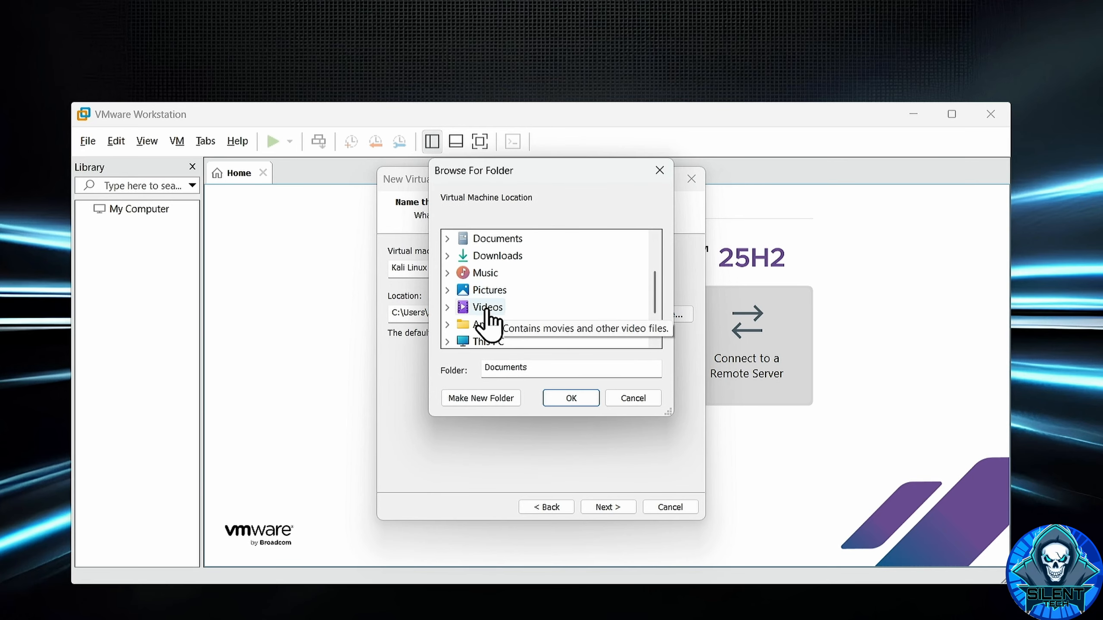
pyautogui.scroll(-1, 486, 309)
pyautogui.click(450, 291)
pyautogui.click(459, 308)
pyautogui.click(632, 399)
# Step: Accept the default location, set the maximum disk size to 50 GB, and open the hardware customization
pyautogui.click(612, 511)
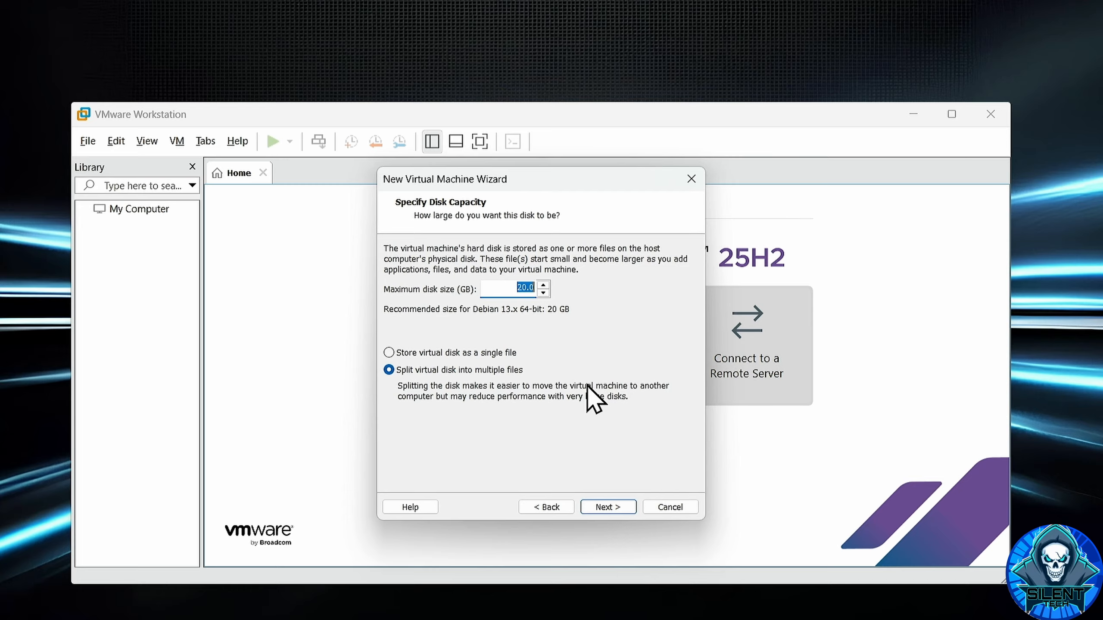
pyautogui.write('50')
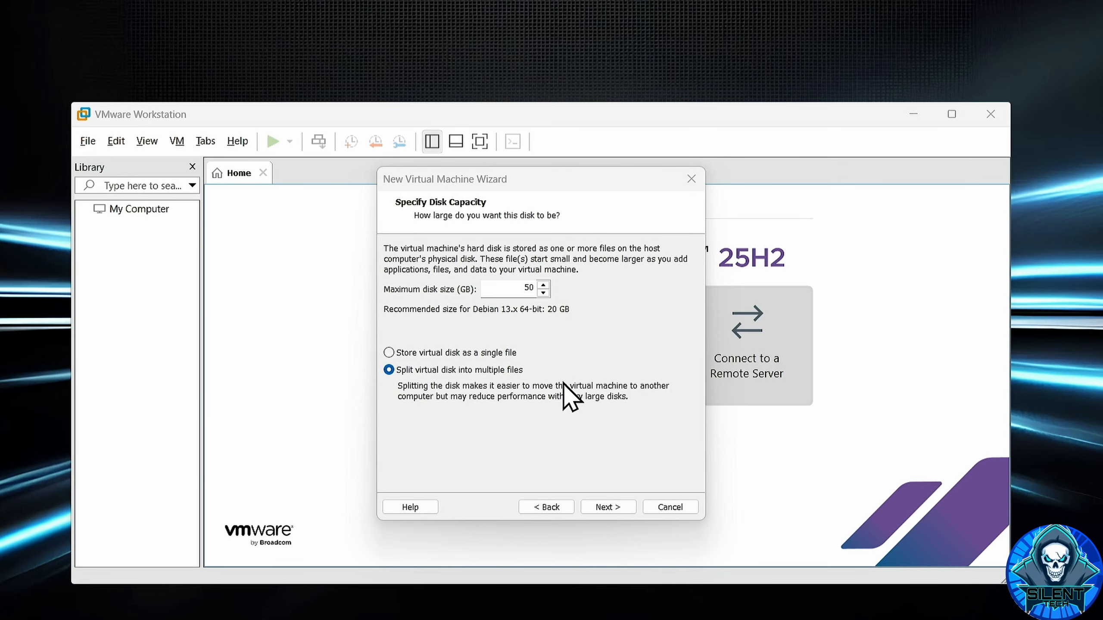
pyautogui.click(610, 507)
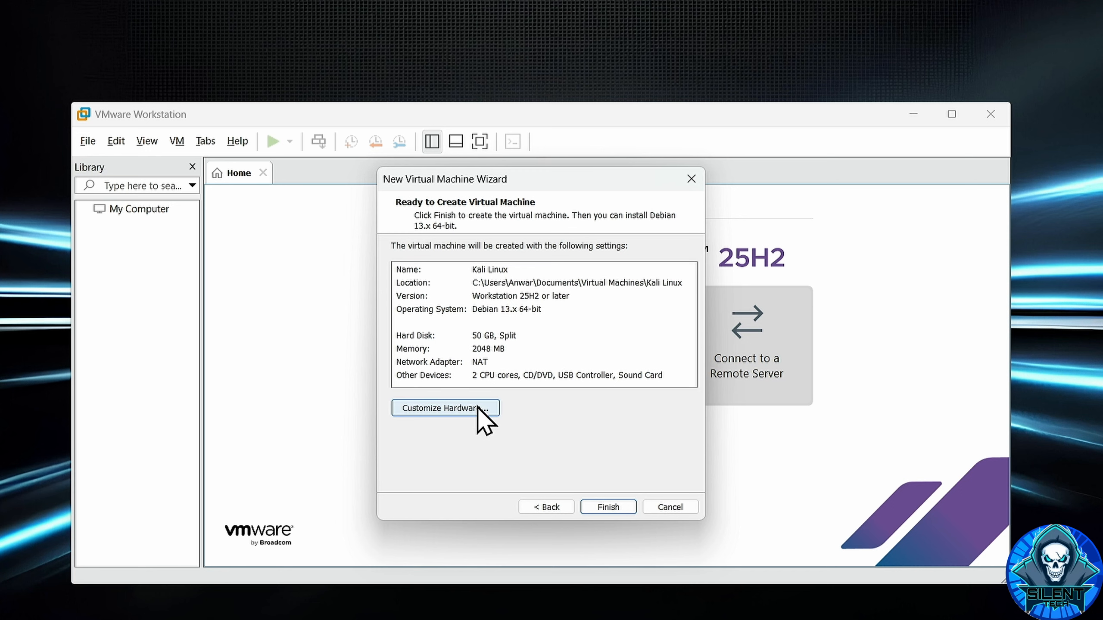
pyautogui.click(453, 406)
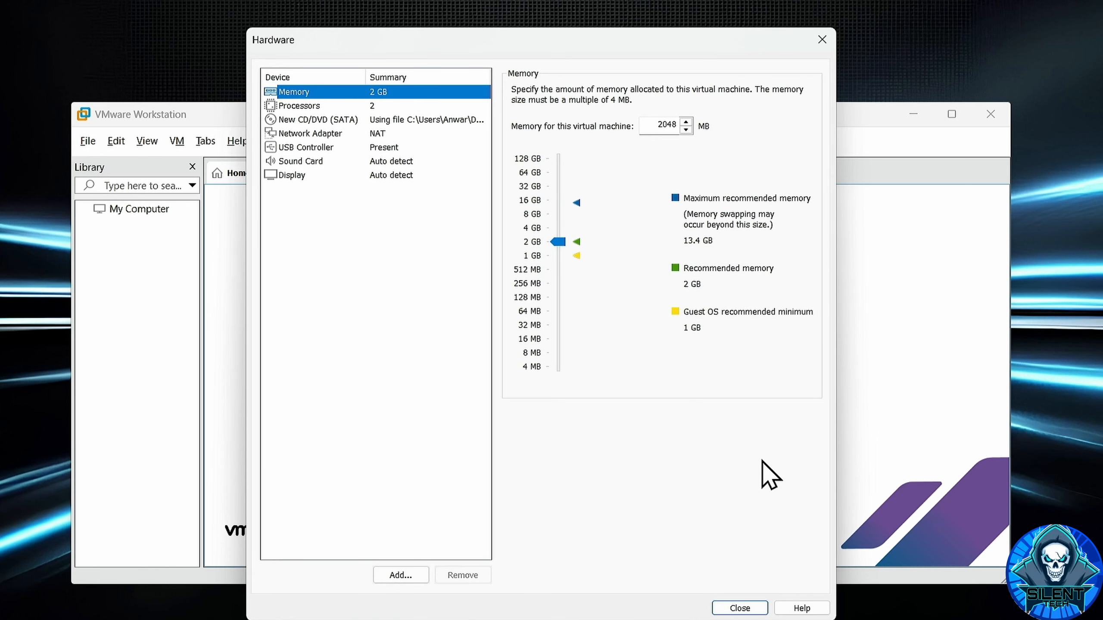
# Step: Check the host computer's memory performance in Task Manager, then minimize it to return to the hardware settings
pyautogui.rightClick(747, 619)
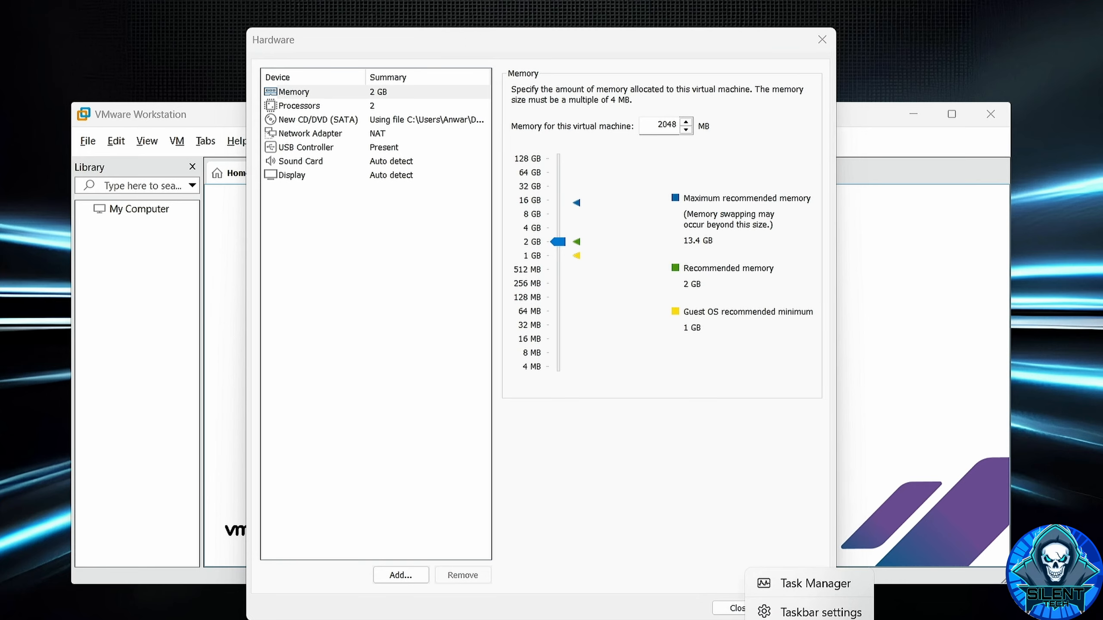
pyautogui.click(775, 587)
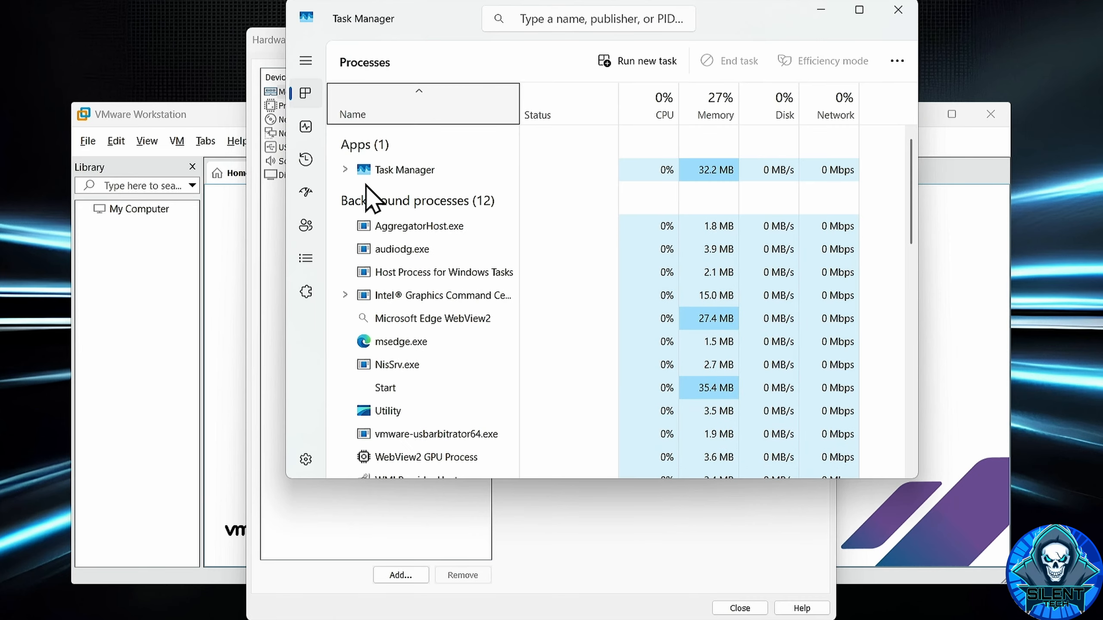
pyautogui.click(302, 129)
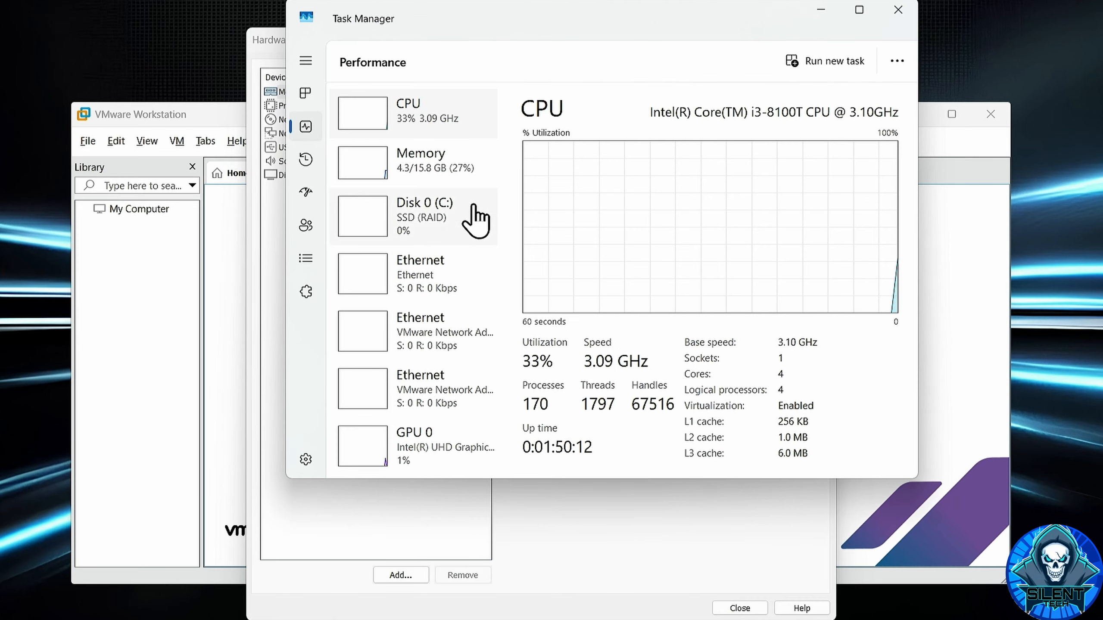
pyautogui.click(429, 170)
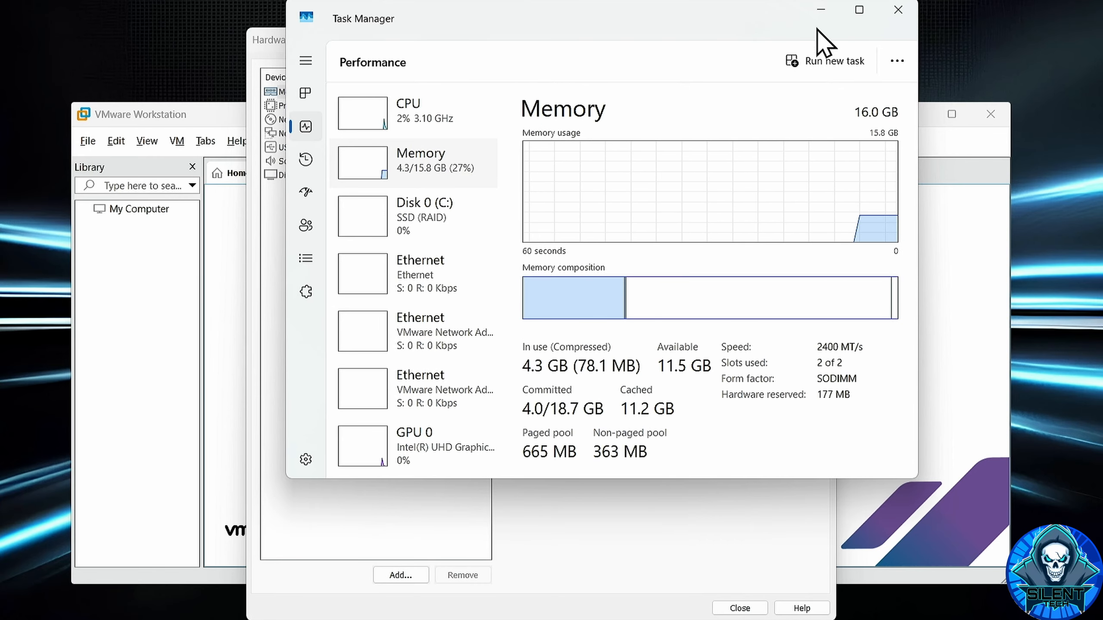
pyautogui.click(820, 12)
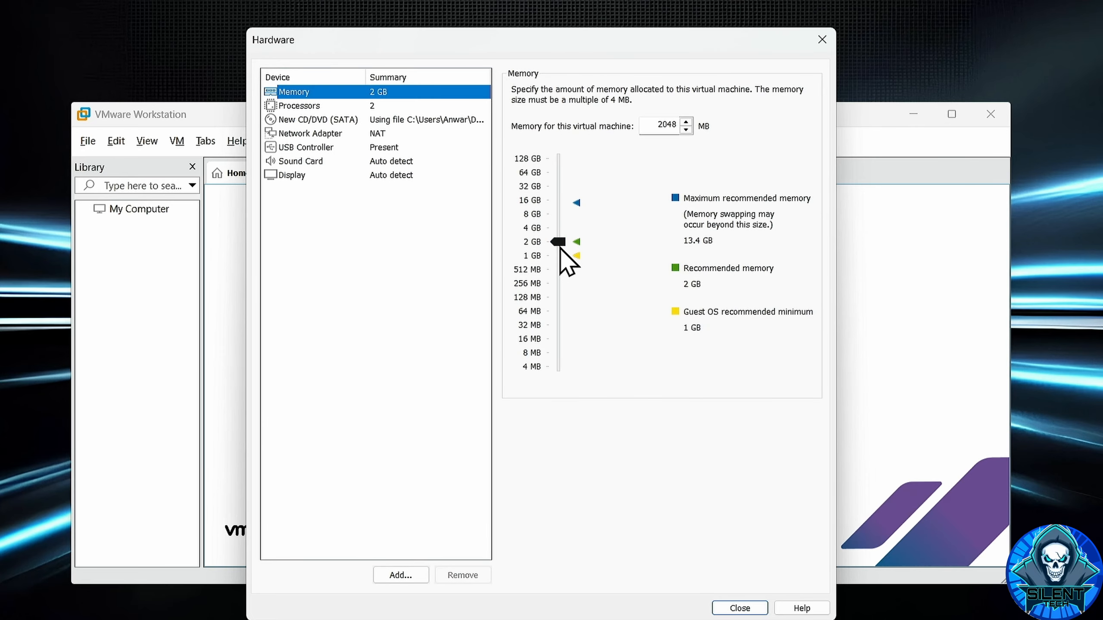
# Step: Set the virtual machine's memory to 4096 MB and its processors to 1 with 2 cores per processor
pyautogui.moveTo(559, 242)
pyautogui.mouseDown()
pyautogui.moveTo(563, 219)
pyautogui.moveTo(561, 228)
pyautogui.mouseUp()
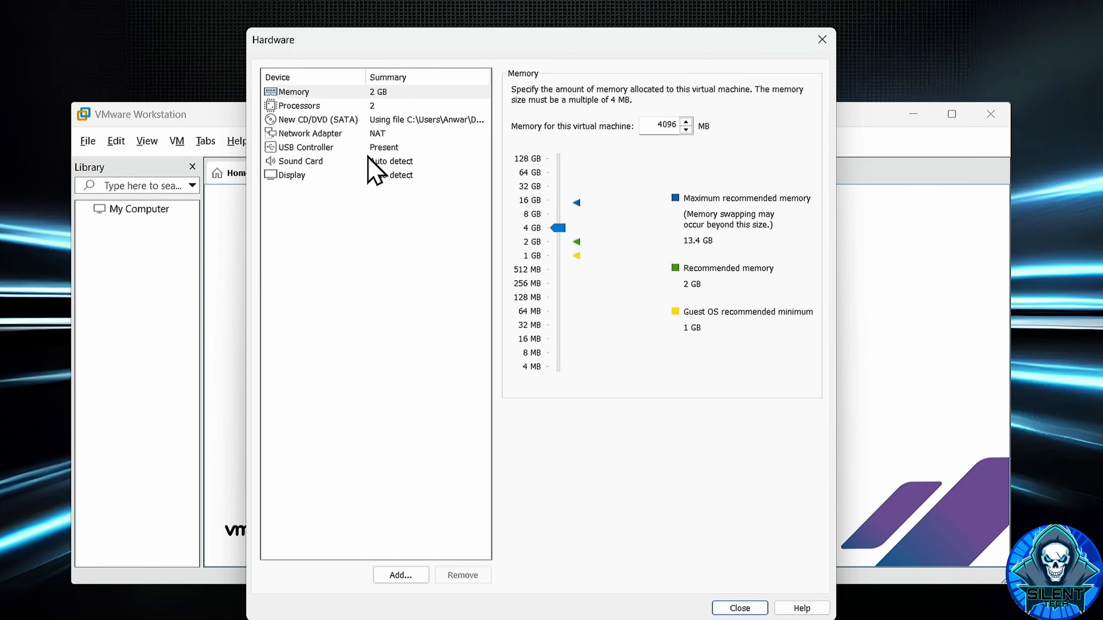
pyautogui.click(305, 106)
pyautogui.click(676, 91)
pyautogui.click(699, 92)
pyautogui.click(700, 104)
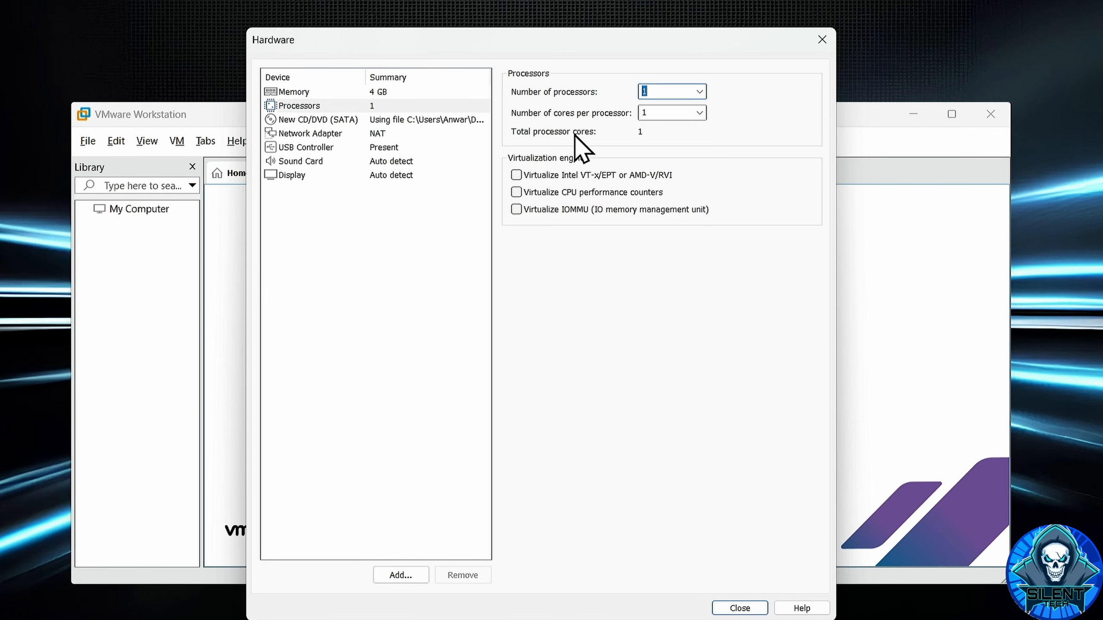
pyautogui.click(700, 113)
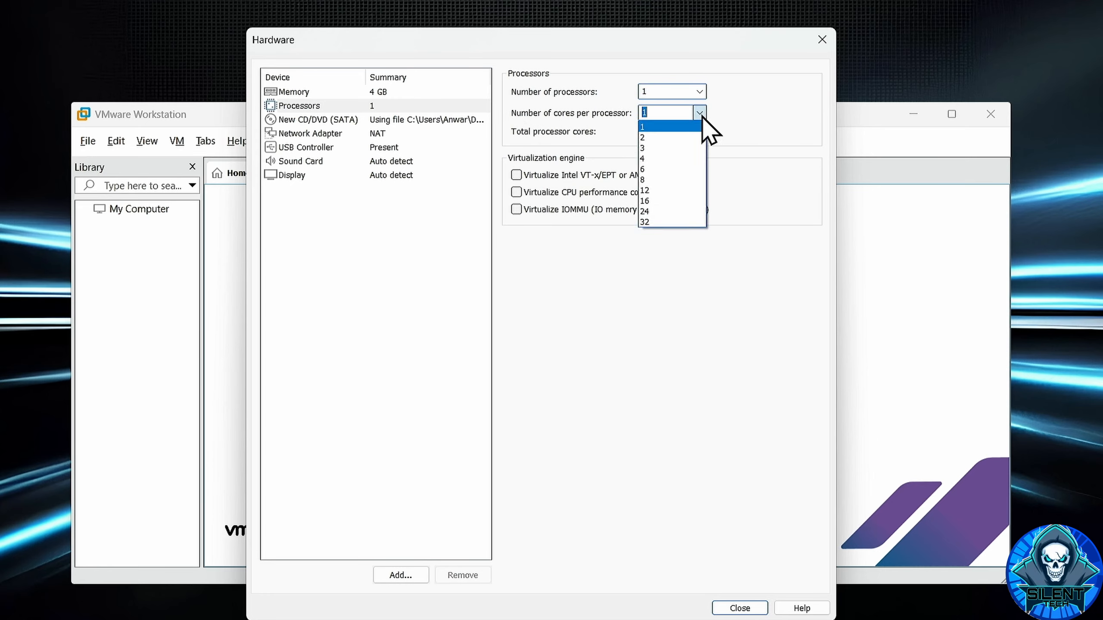
pyautogui.click(691, 138)
# Step: Review the CD/DVD and network adapter settings, set Accelerate 3D graphics to off, and close the hardware settings
pyautogui.click(350, 121)
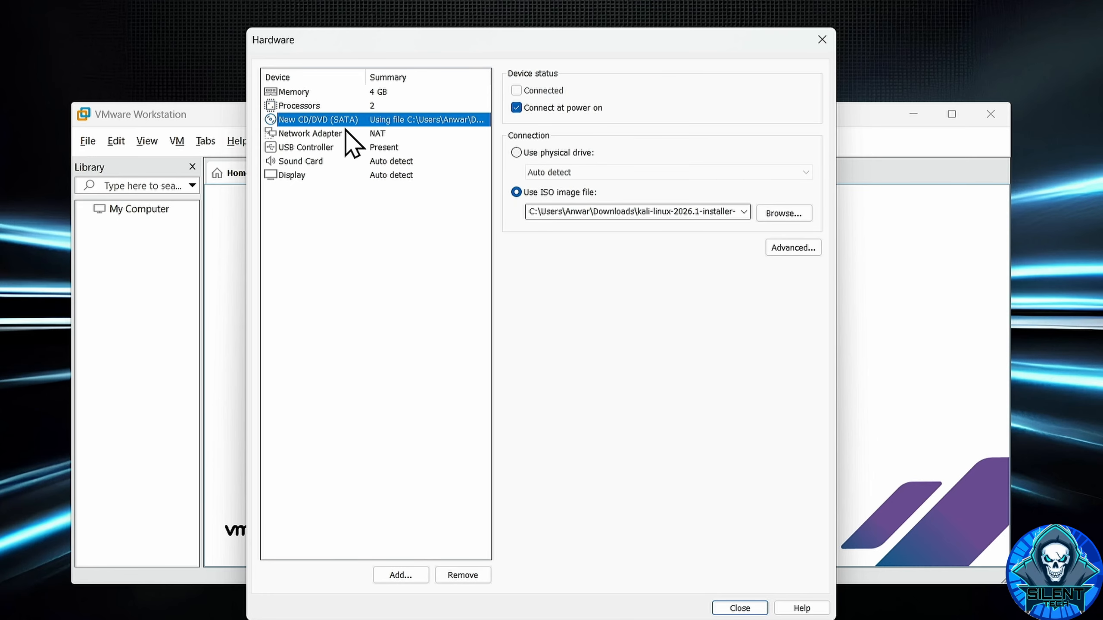
pyautogui.click(346, 129)
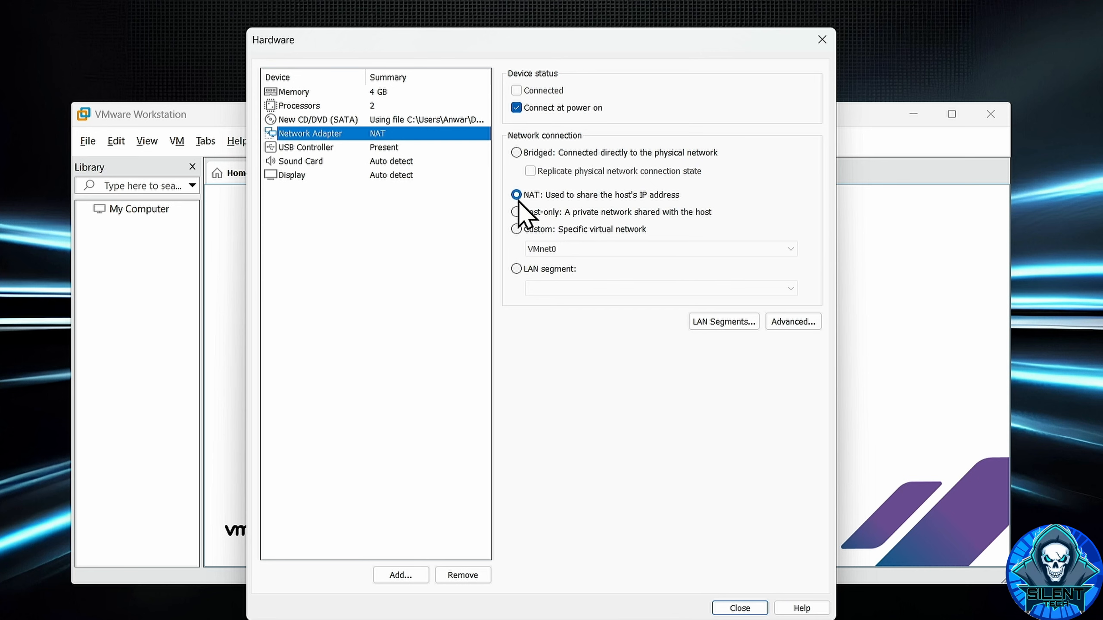
pyautogui.click(362, 176)
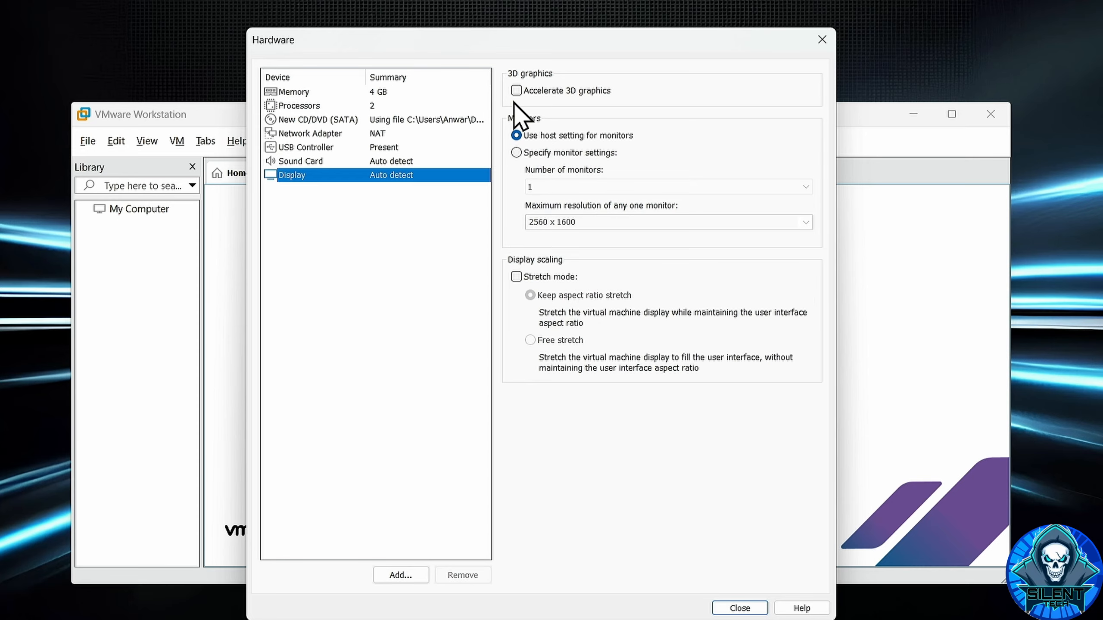
pyautogui.click(538, 89)
pyautogui.click(516, 91)
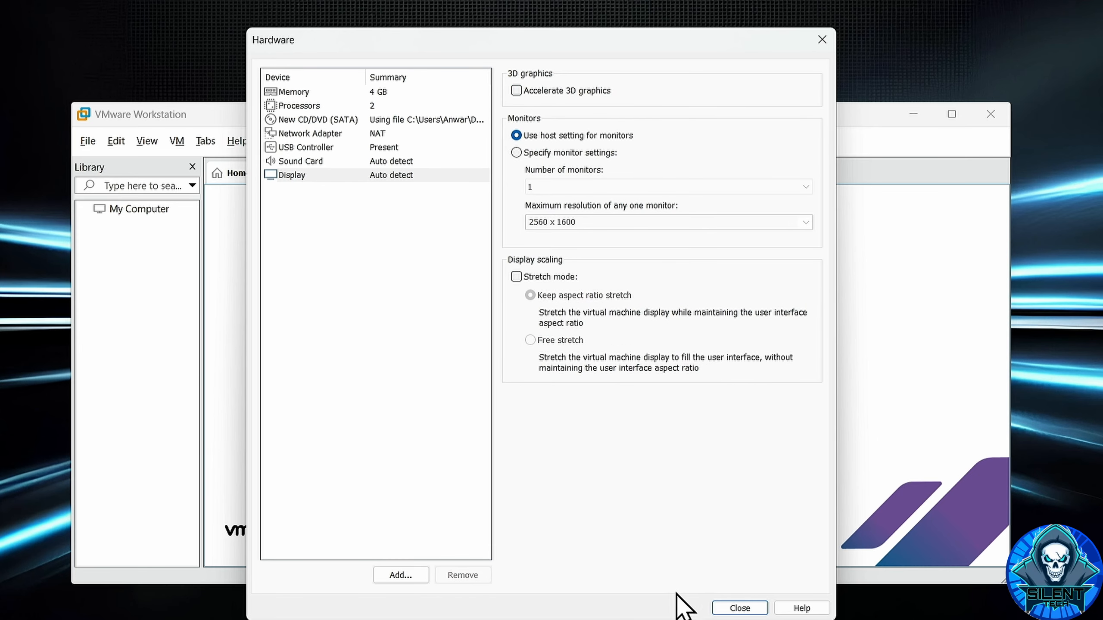
pyautogui.click(740, 608)
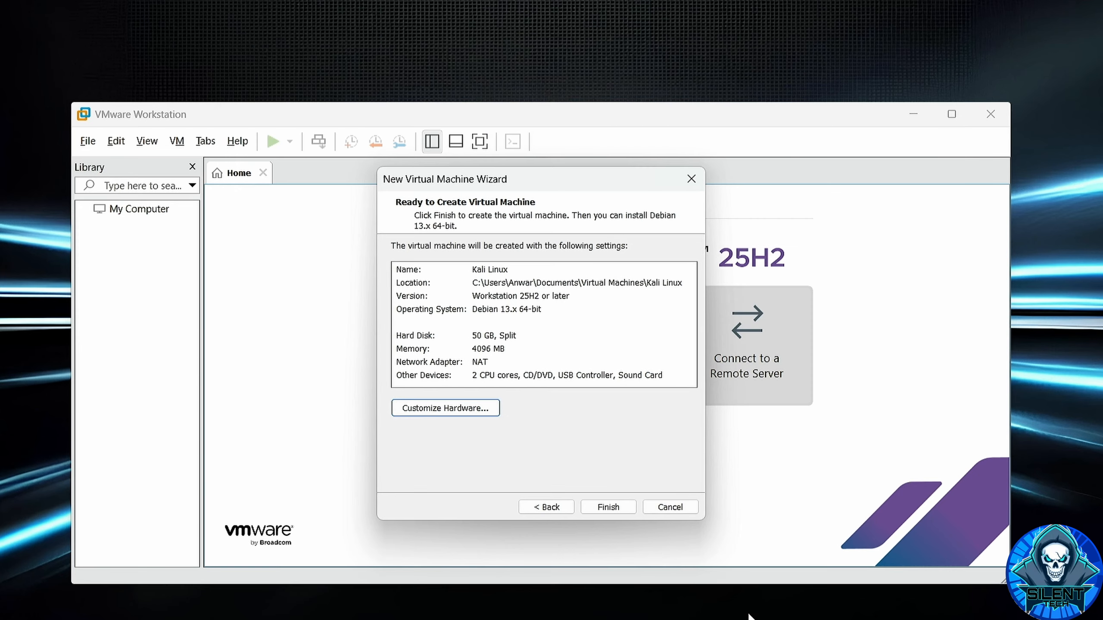
# Step: Finish creating the Kali Linux virtual machine and power it on, dismissing the removable devices hint
pyautogui.click(614, 509)
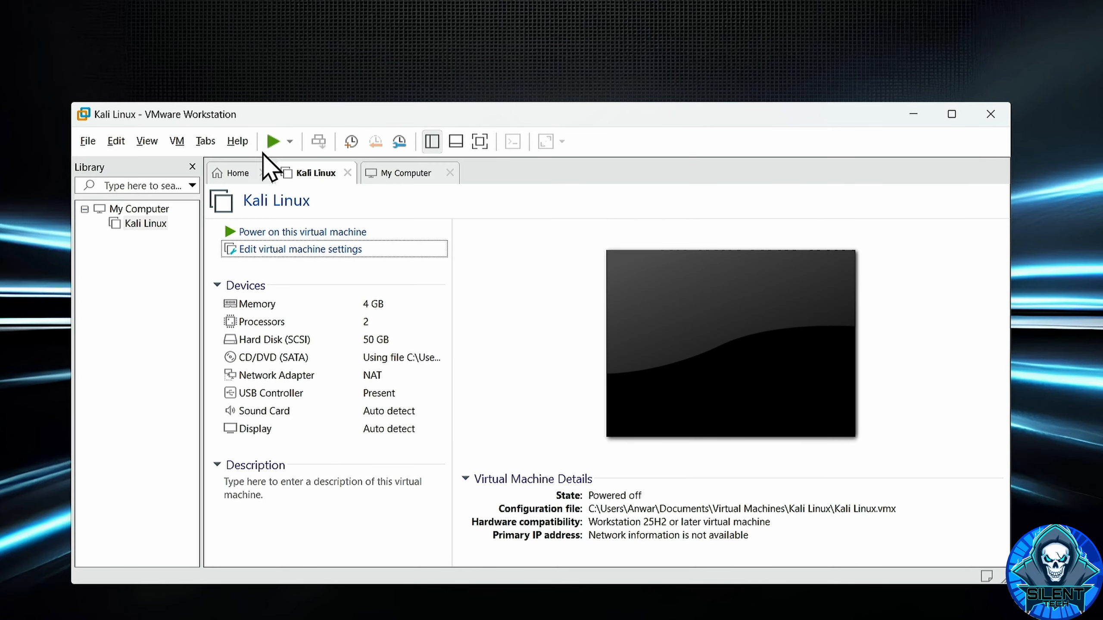
pyautogui.click(288, 144)
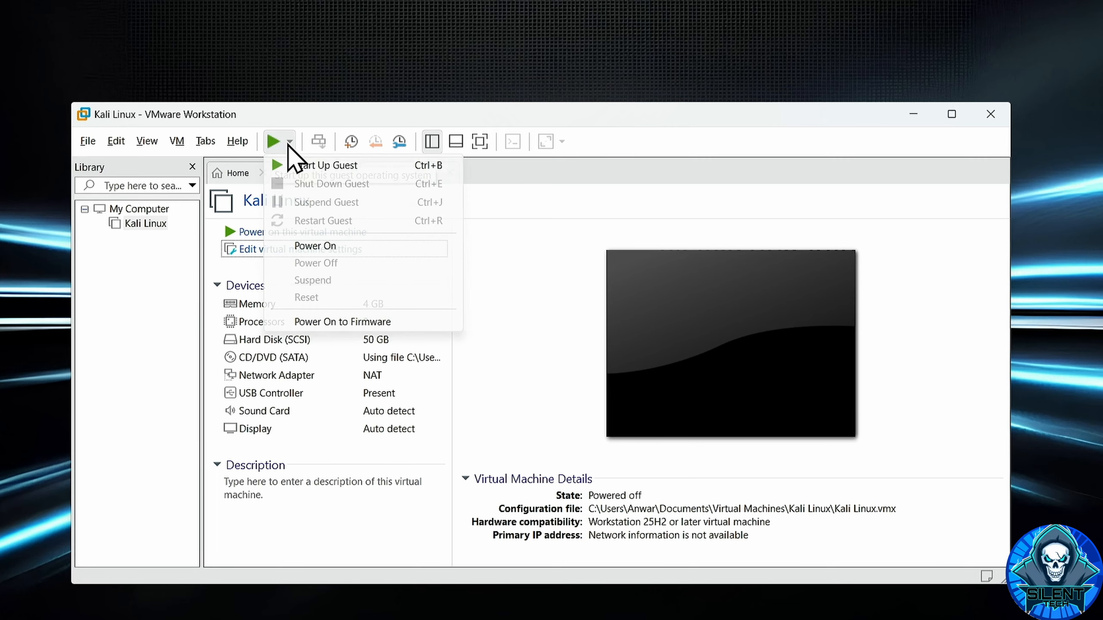
pyautogui.click(212, 273)
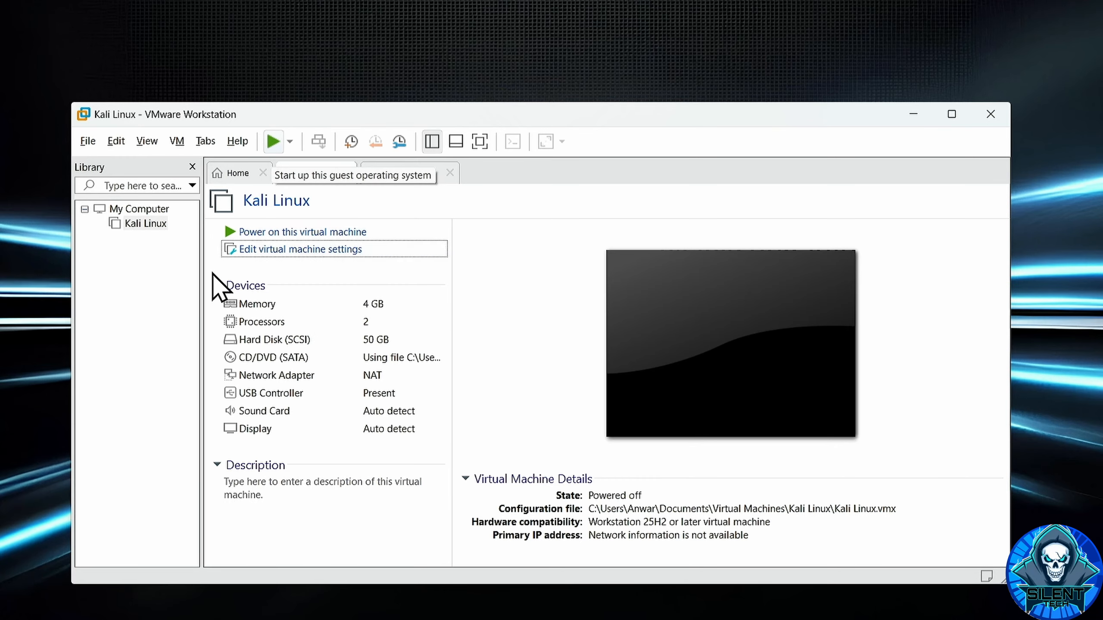
pyautogui.click(247, 237)
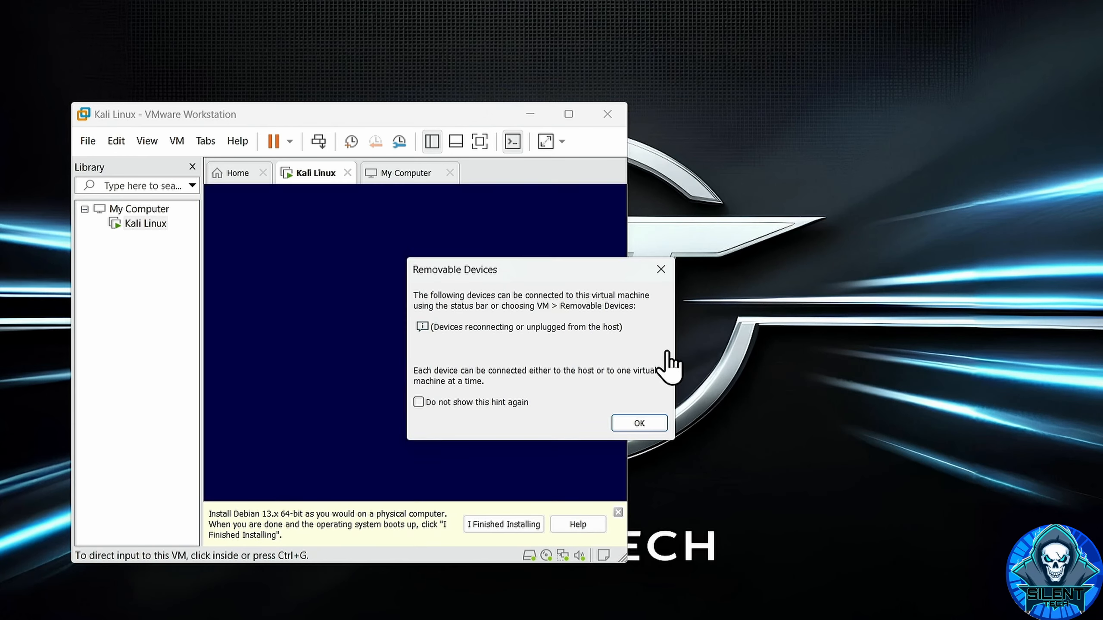
pyautogui.click(650, 423)
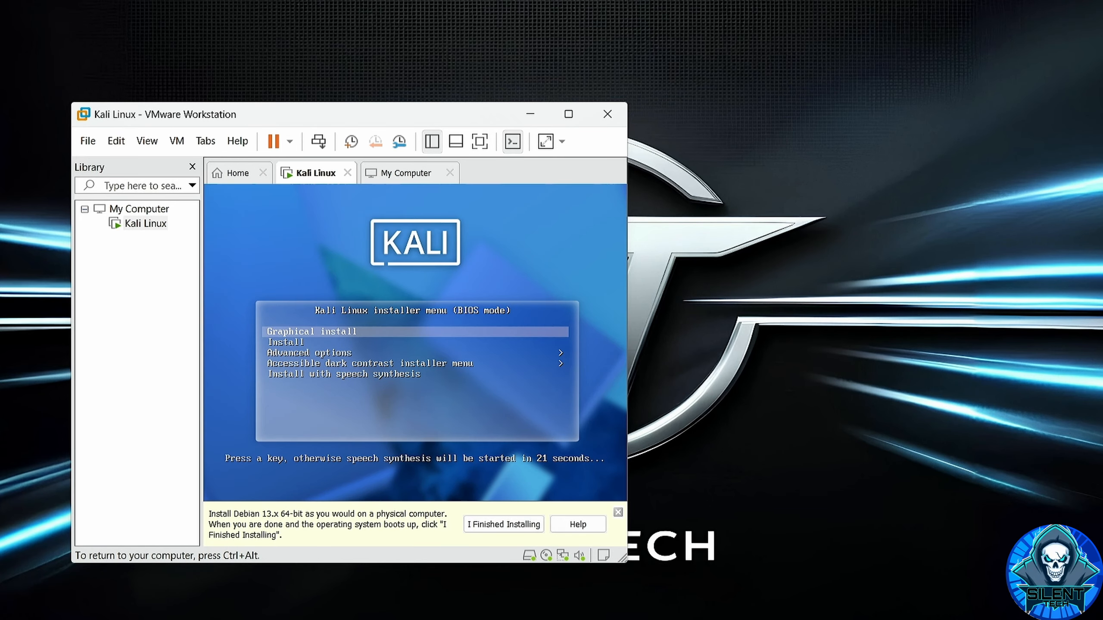
# Step: Start the Graphical install from the Kali Linux installer menu, release the captured cursor, and enlarge the virtual machine window
pyautogui.press('Down')
pyautogui.press('Down')
pyautogui.press('Up')
pyautogui.press('Up')
pyautogui.press('Return')
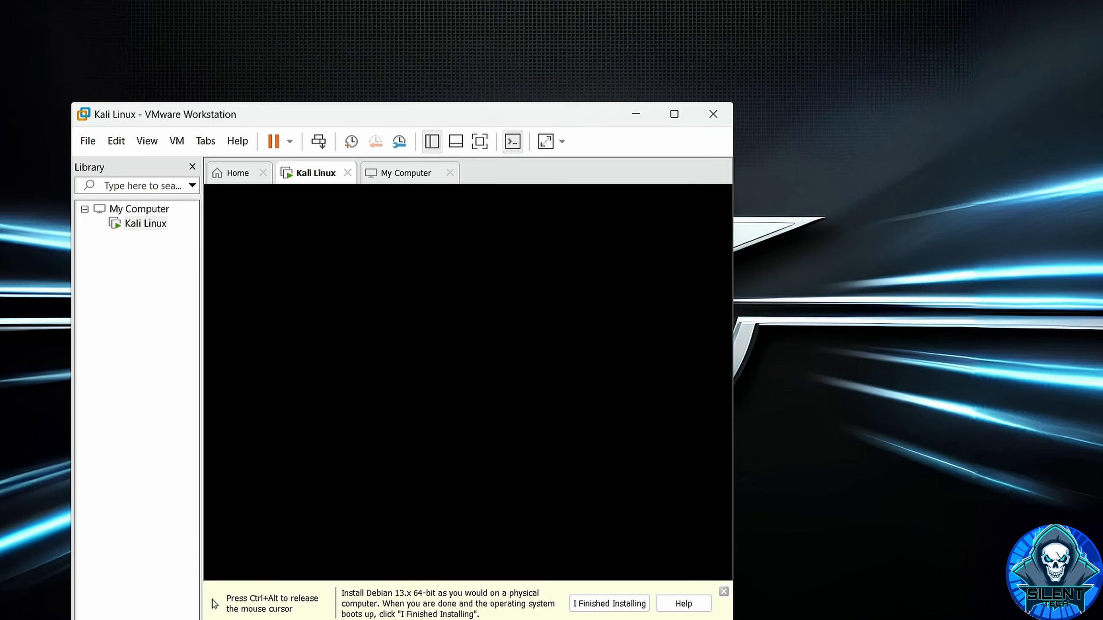
pyautogui.hotkey('ctrl', 'alt')
pyautogui.click(675, 82)
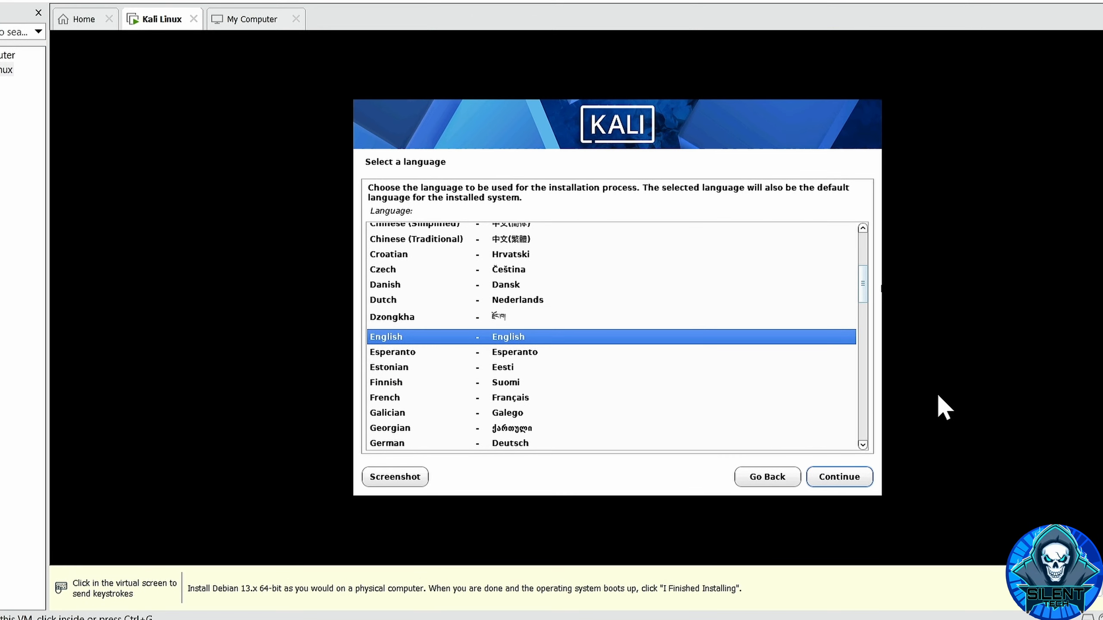
# Step: Choose English as the installation language and United States as the location, and continue to the keyboard configuration
pyautogui.click(756, 335)
pyautogui.click(846, 481)
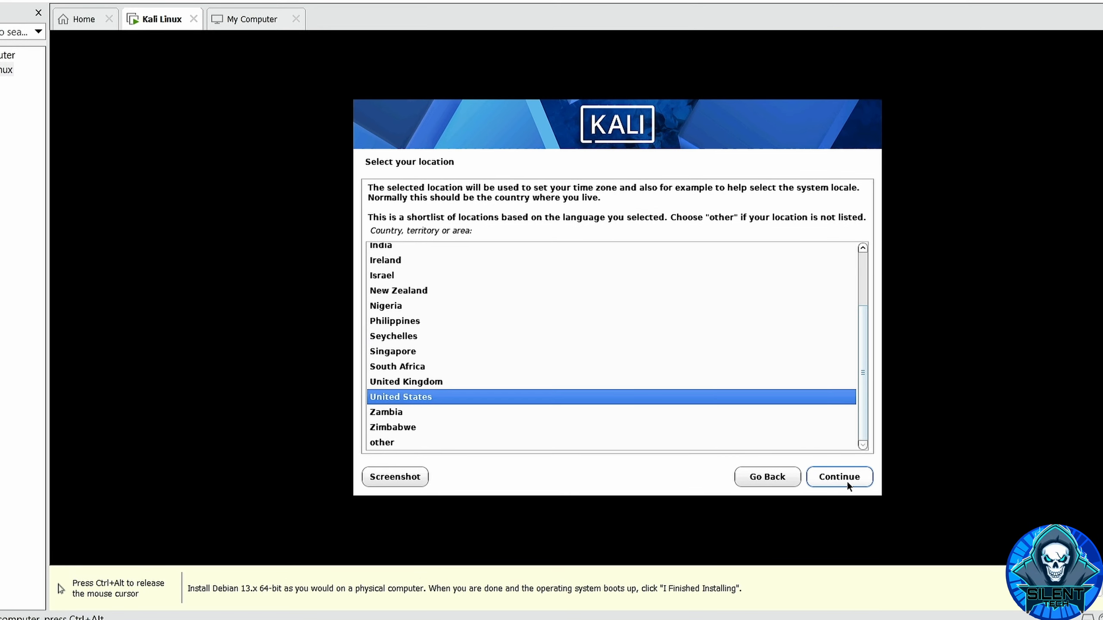
pyautogui.scroll(2, 453, 351)
pyautogui.click(847, 482)
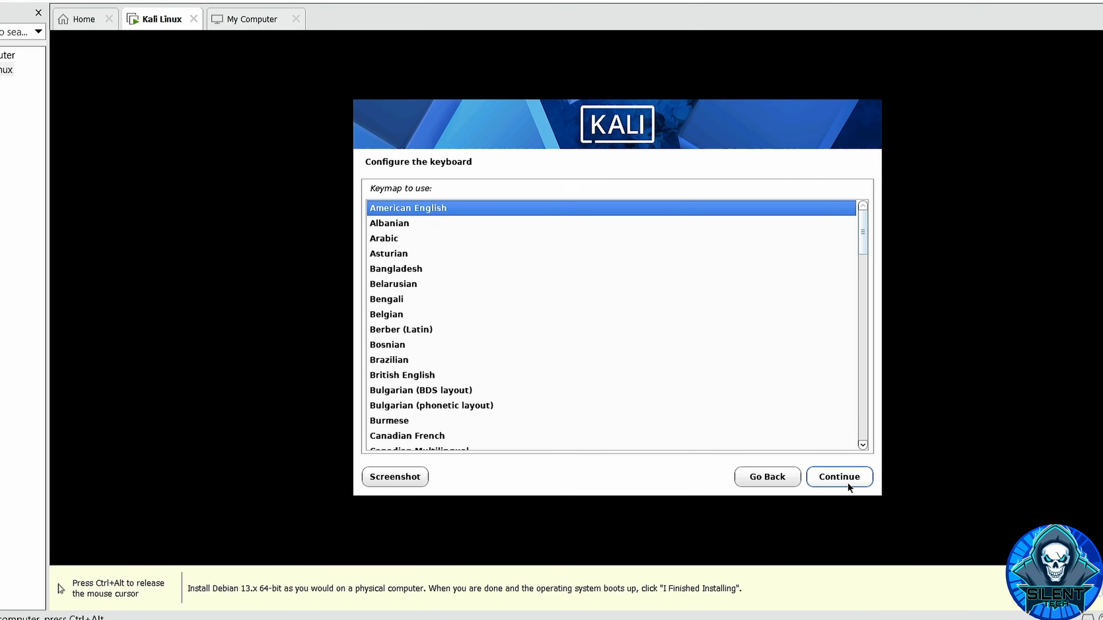
pyautogui.click(848, 481)
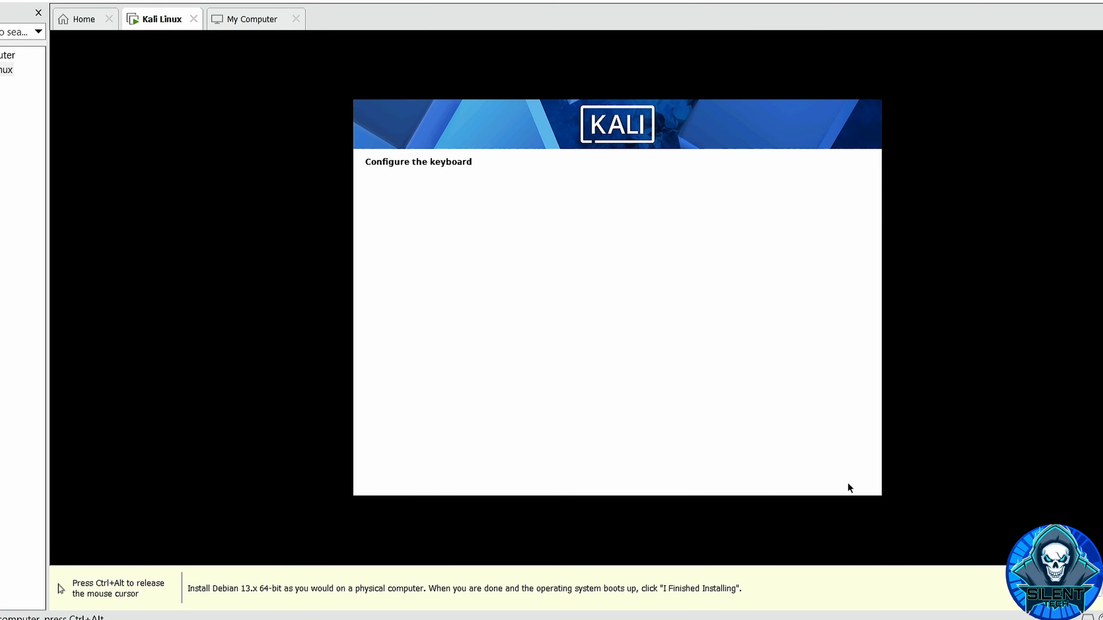